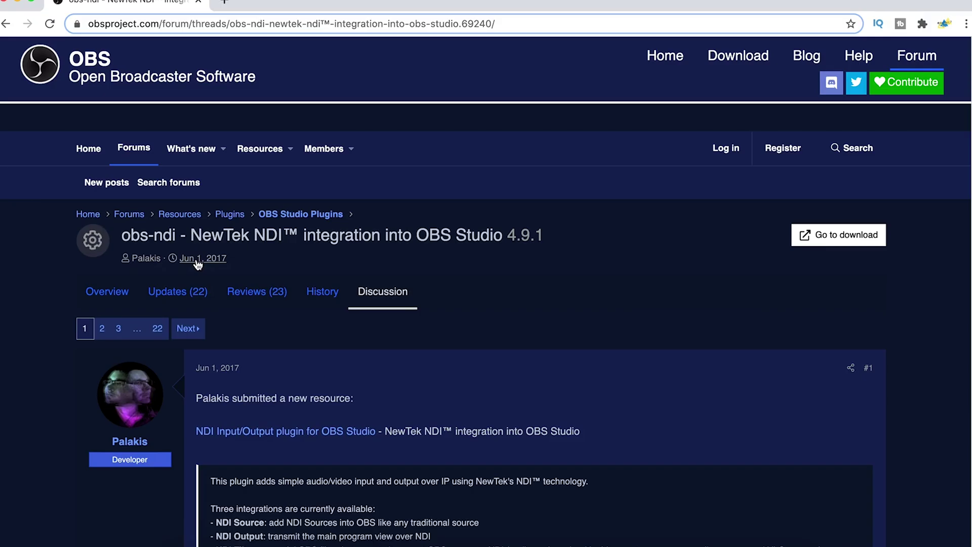
Download obs-ndi-4.9.0-macOS.pkg from the GitHub release Assets and open the installer
left_click(825, 237)
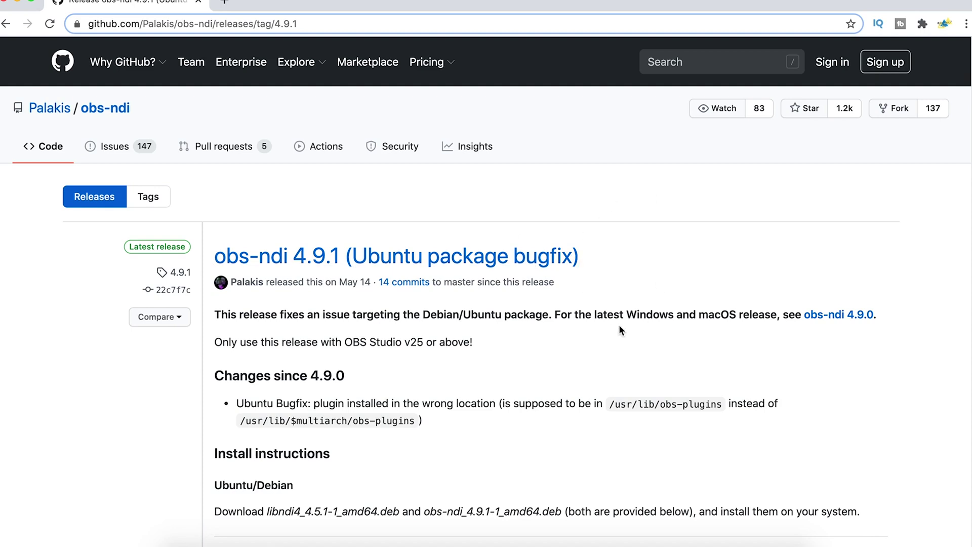
scroll(657, 357, "down", 5)
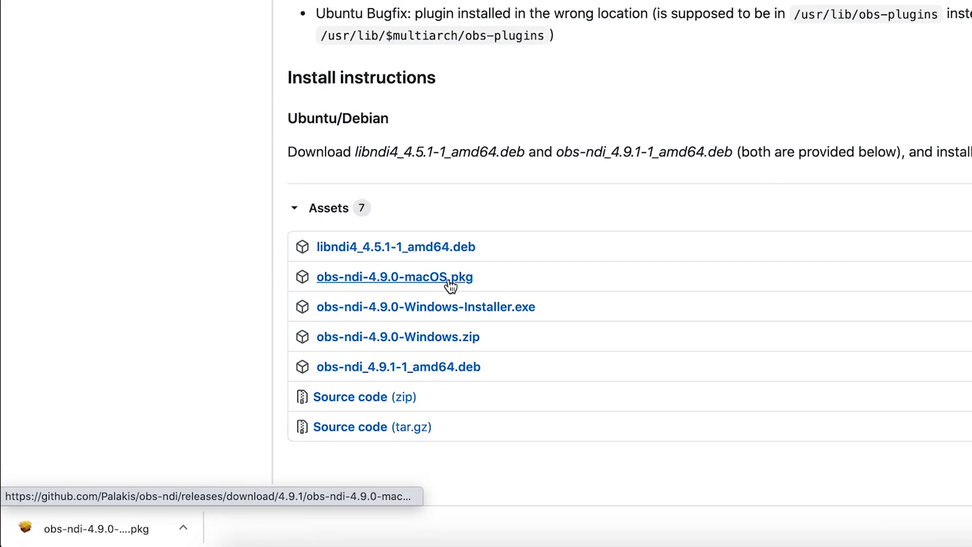
left_click(132, 526)
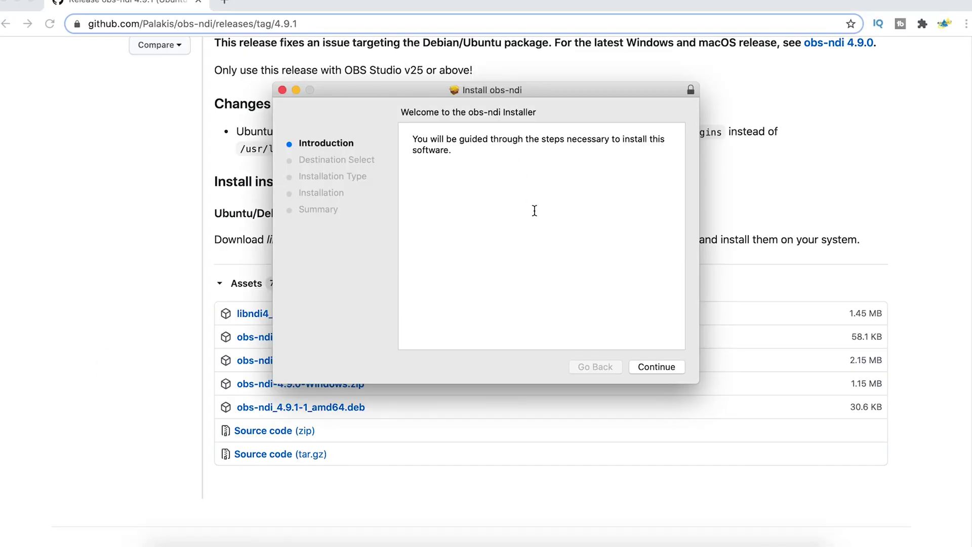
Install the obs-ndi plugin on Macintosh HD with the admin password, then close the installer
left_click(668, 369)
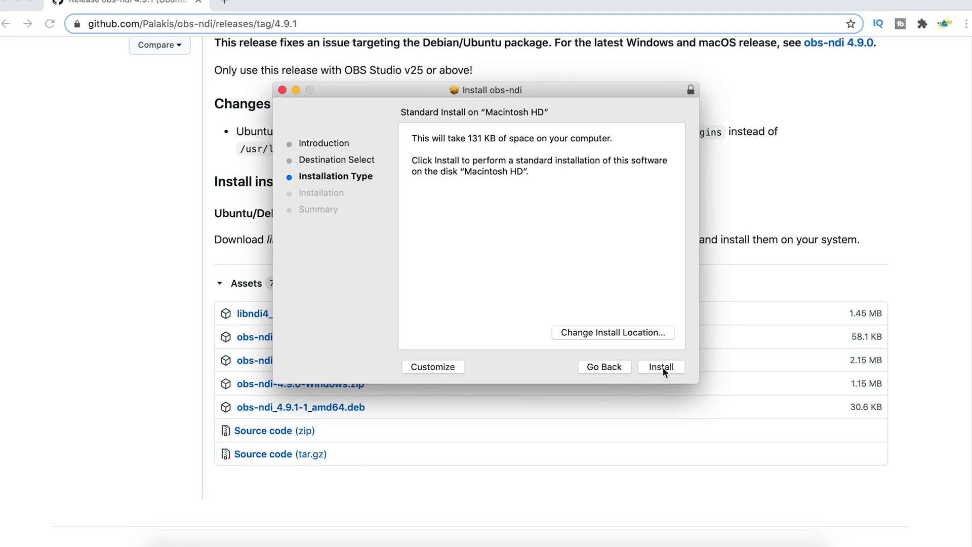
left_click(661, 367)
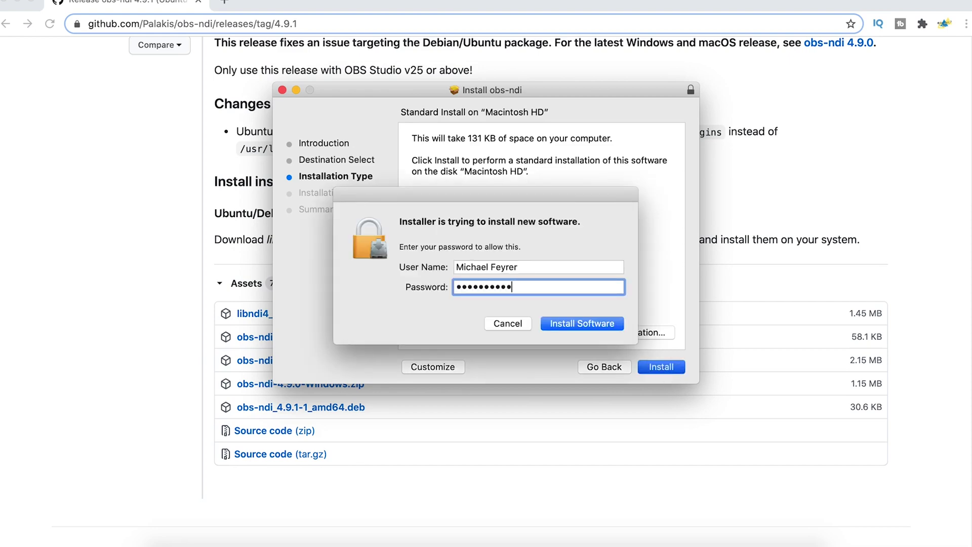
left_click(593, 324)
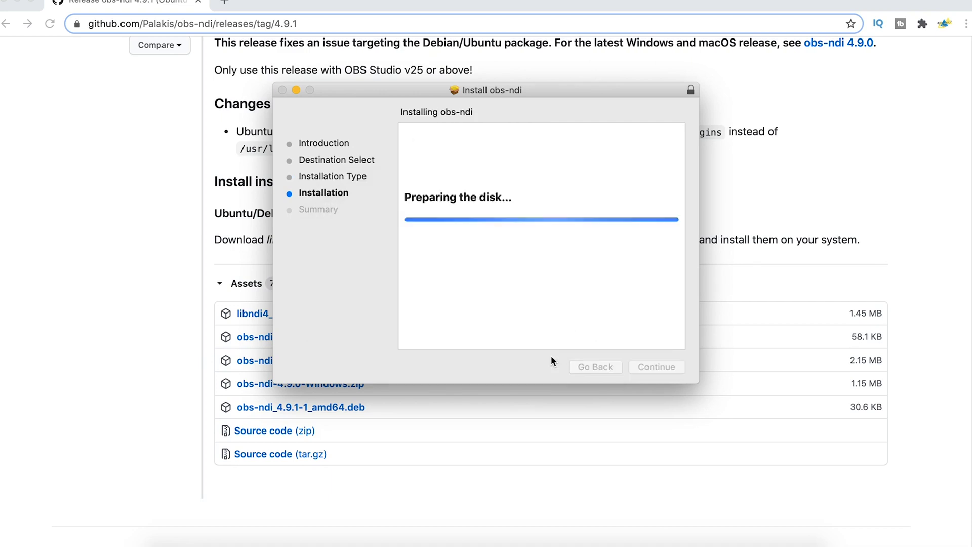
left_click(667, 368)
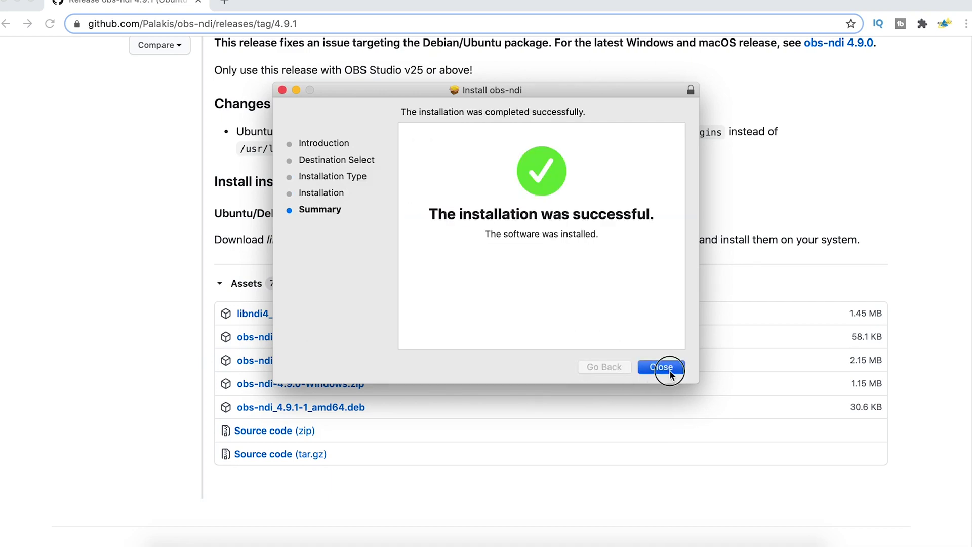
left_click(574, 149)
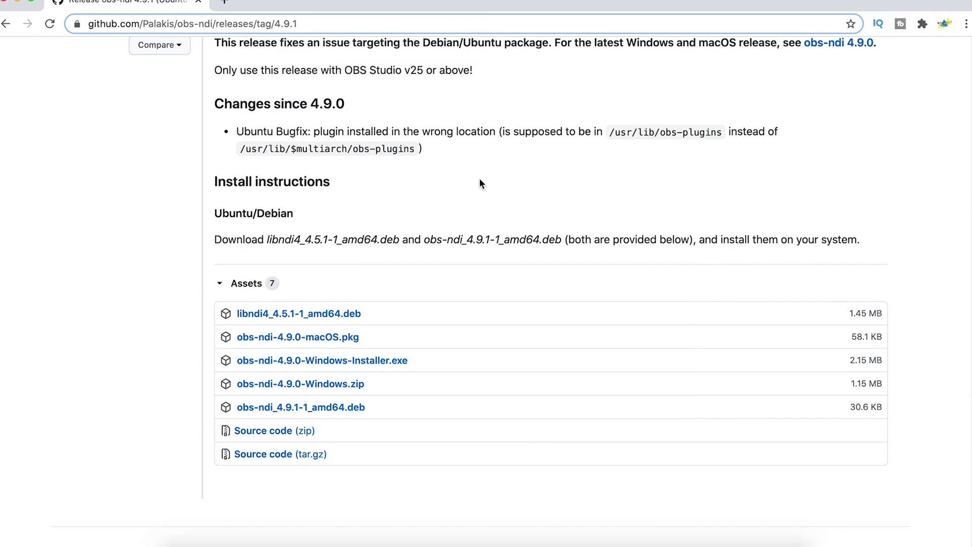
left_click(227, 5)
Search Google for ndihx and open the NewTek NDI|HX Driver page
left_click(462, 275)
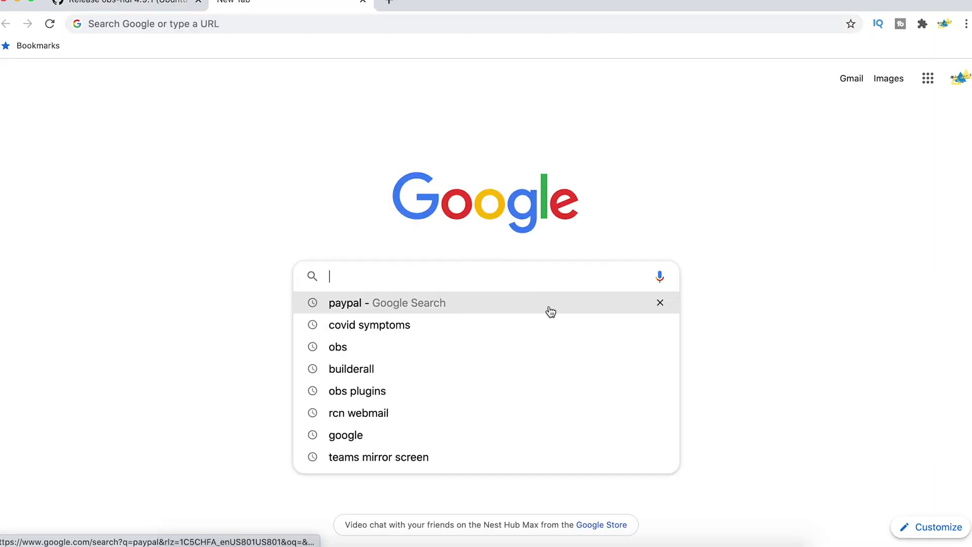
type("NDI")
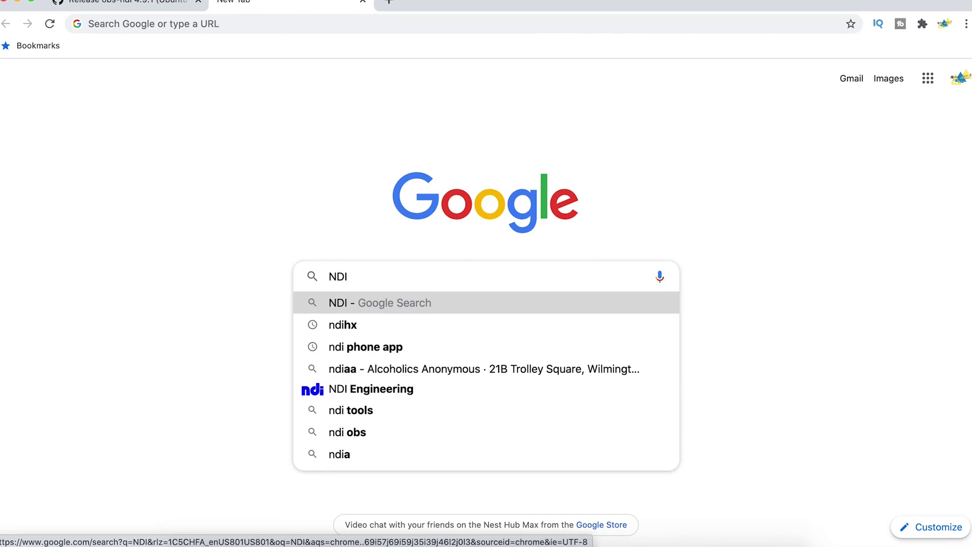
key("Down")
key("Down")
key("Up")
key("Return")
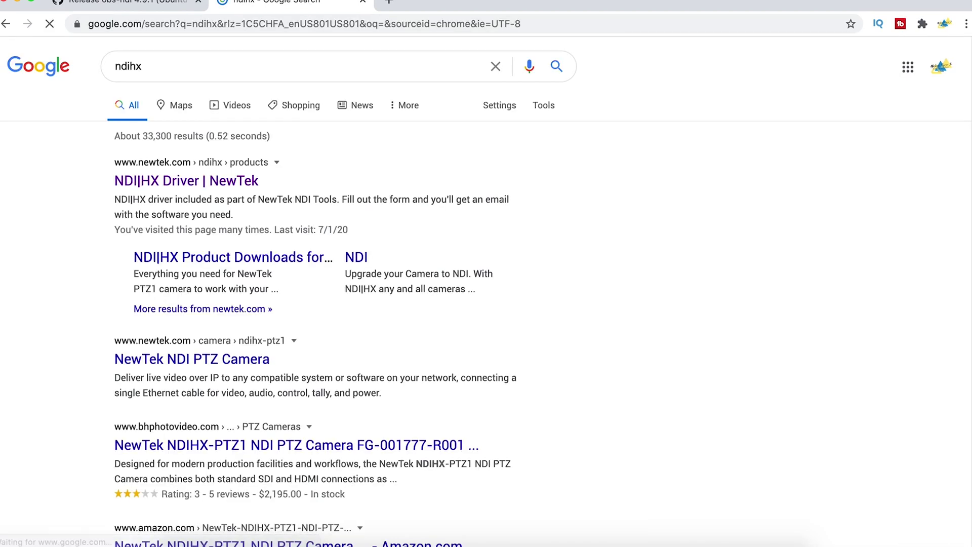
left_click(158, 186)
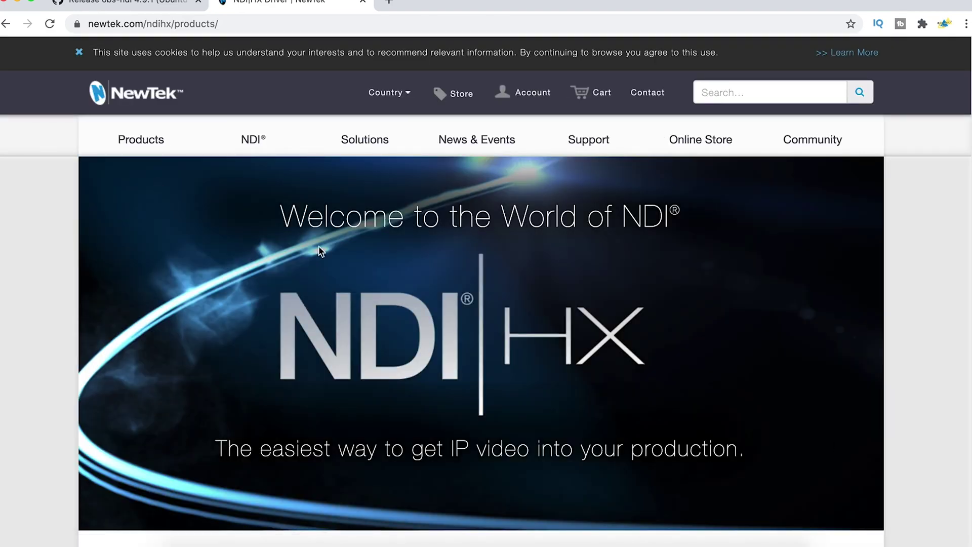
Go to NDI > NDI Tools, fill the Mac download form, and download NDI Tools for Mac
mouse_move(154, 145)
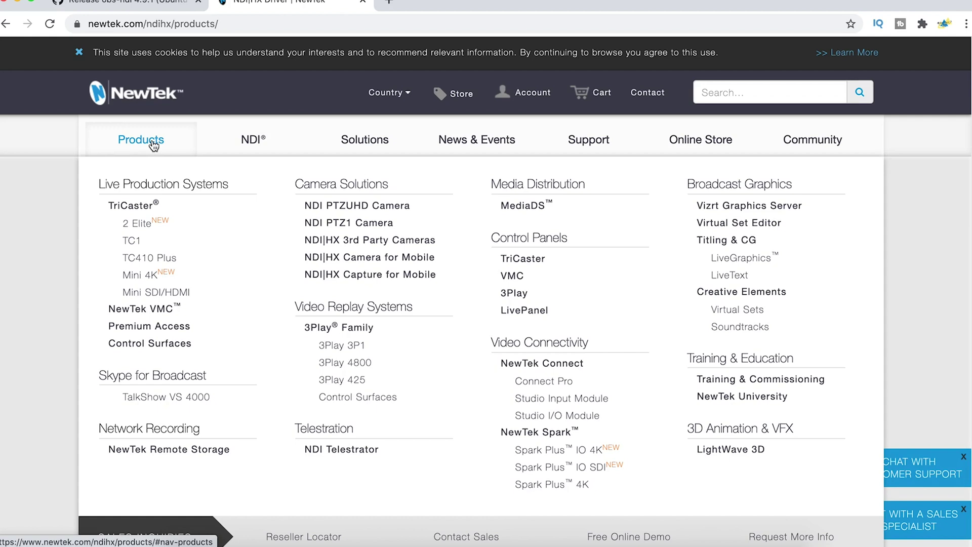
mouse_move(243, 142)
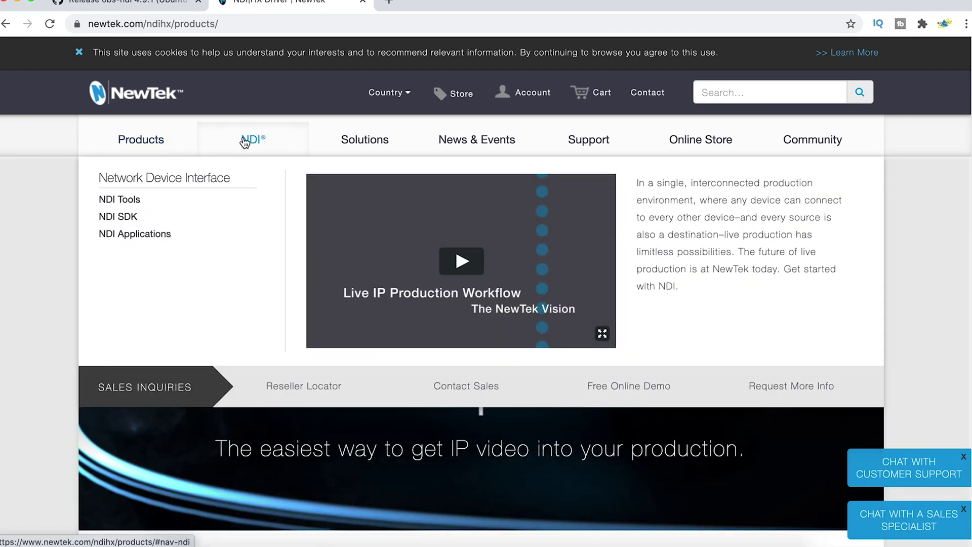
left_click(129, 200)
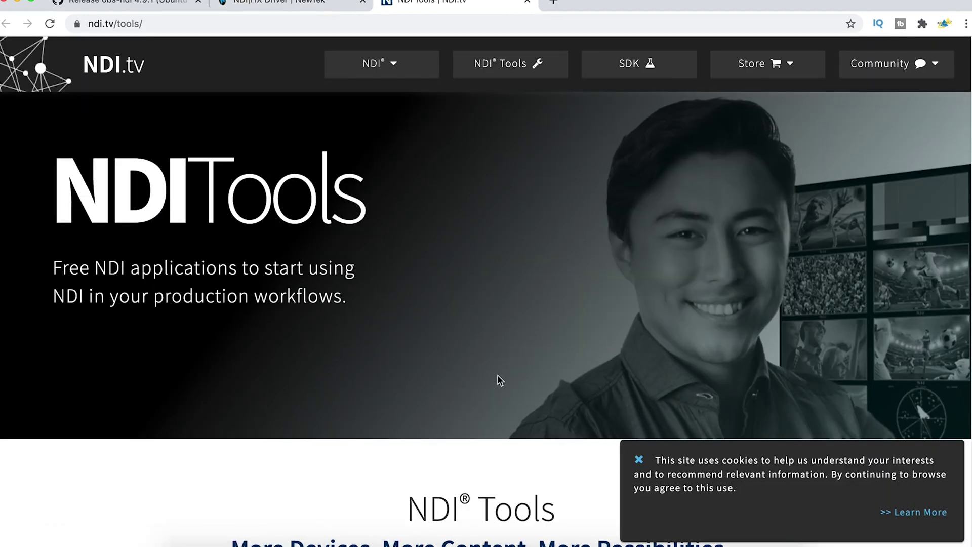
left_click(639, 460)
scroll(567, 409, "down", 20)
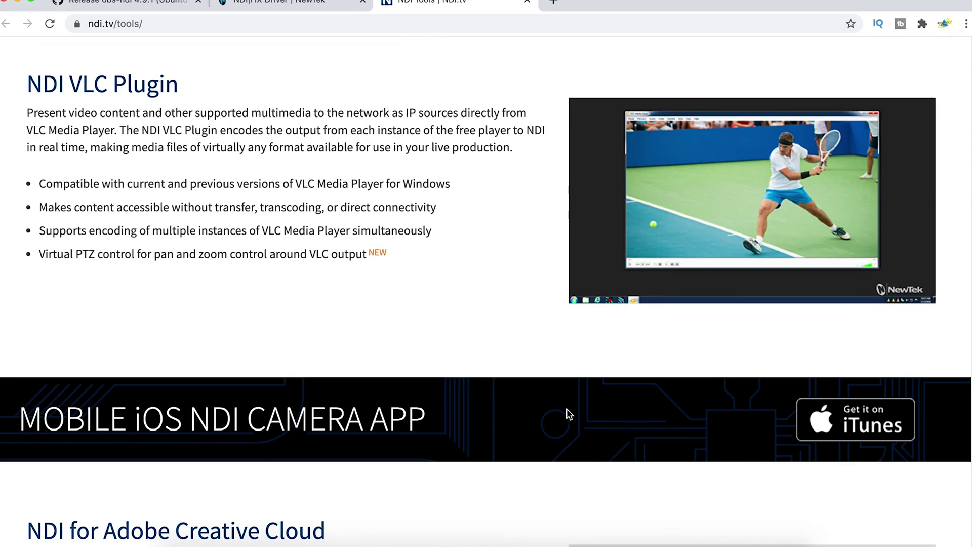
scroll(567, 411, "up", 5)
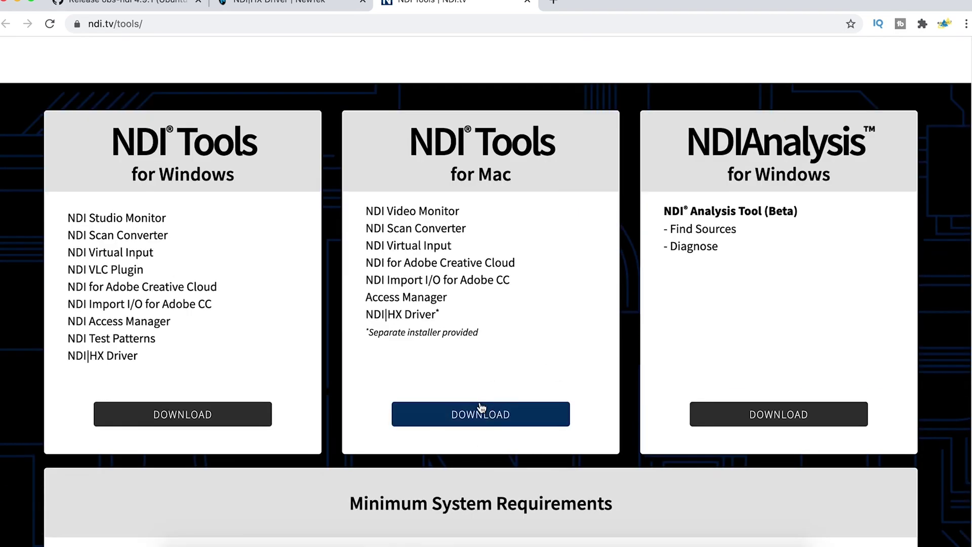
left_click(489, 417)
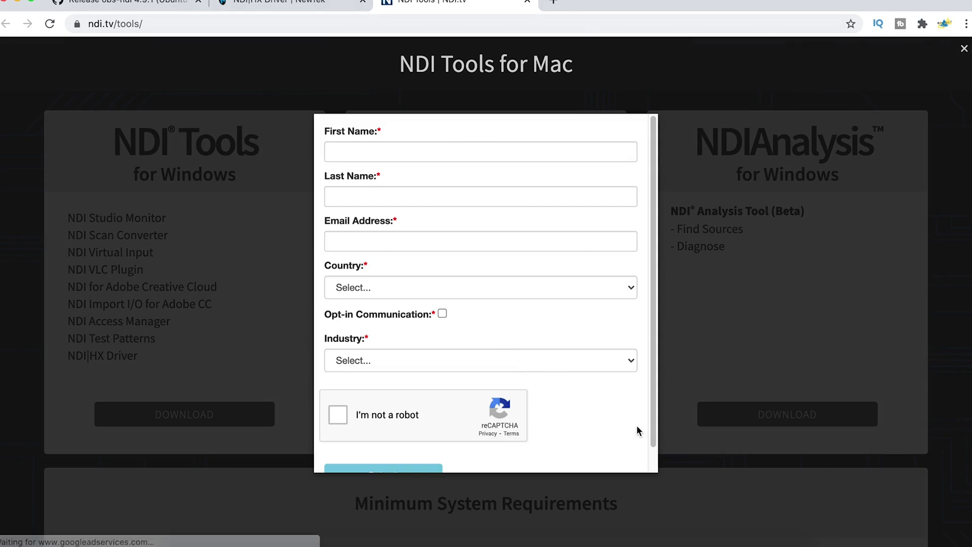
left_click_drag(653, 428, 659, 490)
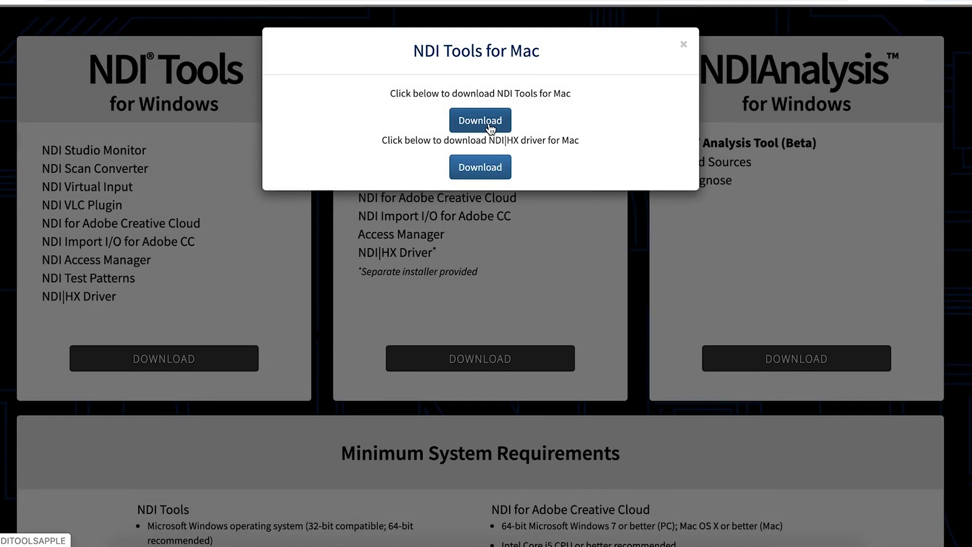
left_click(490, 121)
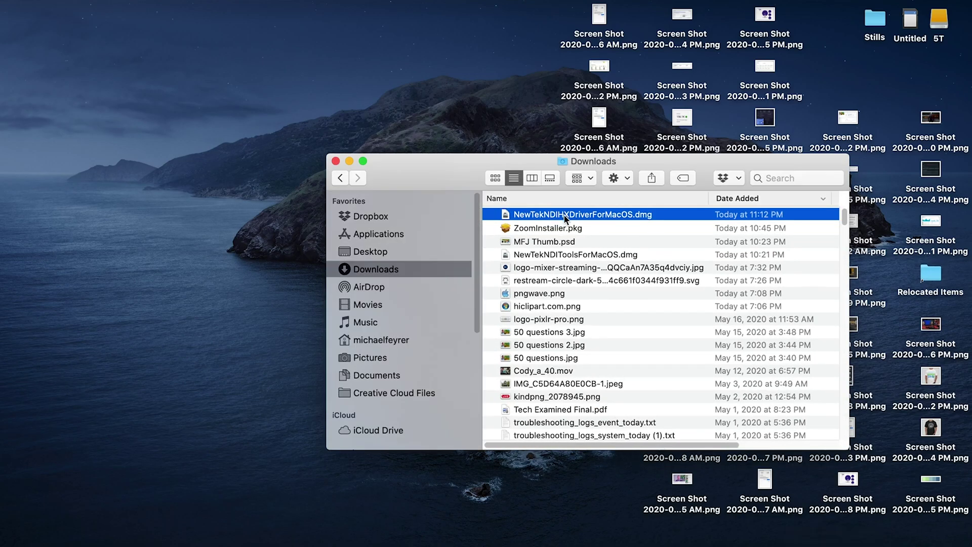
Install the NewTek NDI HX Driver from its disk image, accepting the licence, then trash the installer
double_click(565, 214)
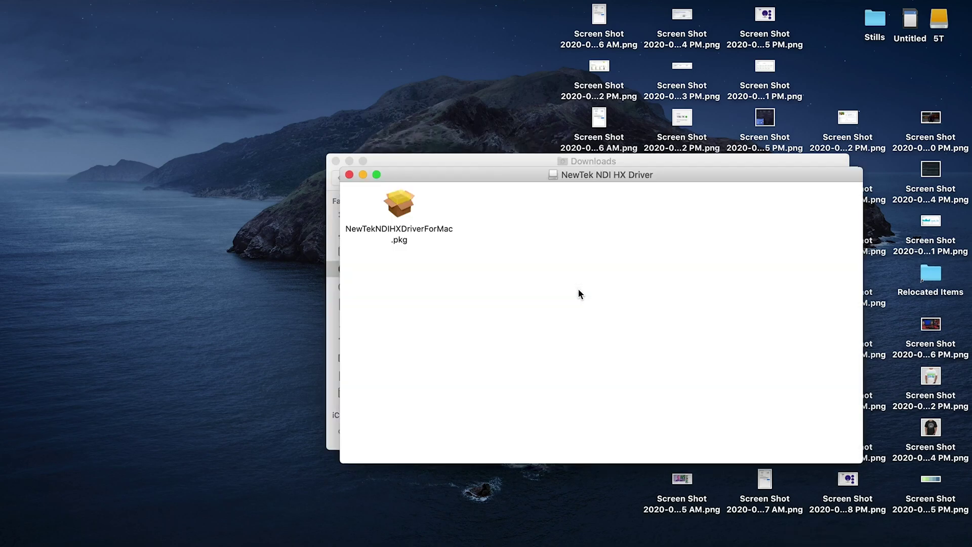
double_click(405, 204)
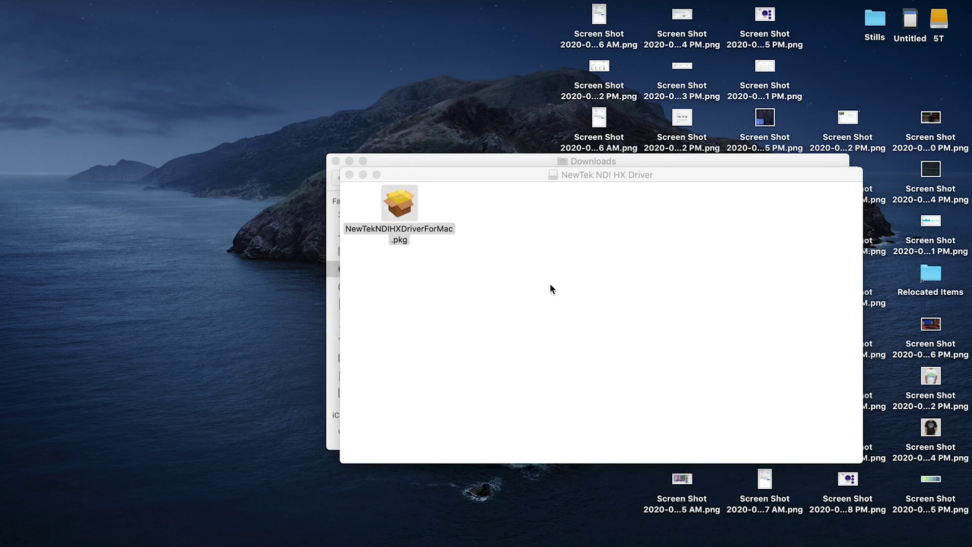
left_click(653, 388)
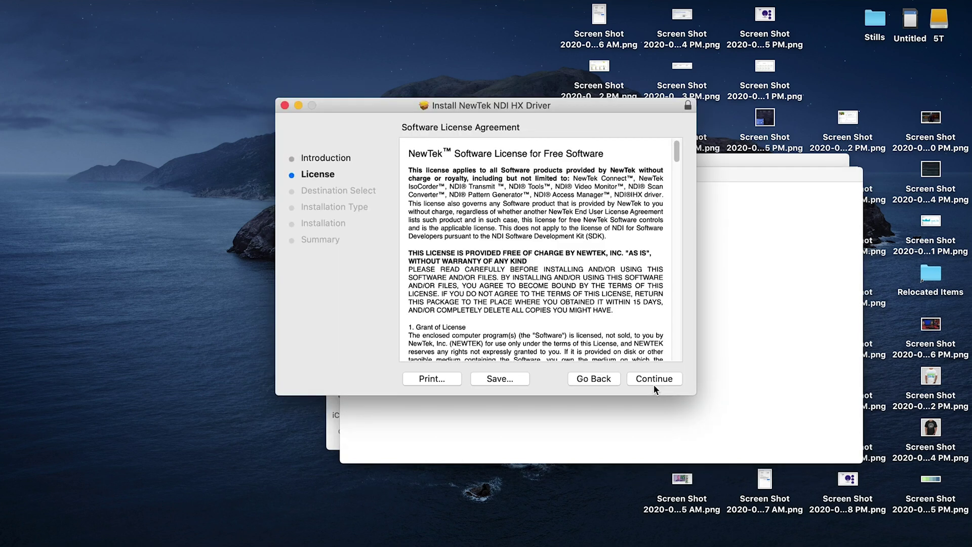
left_click(653, 379)
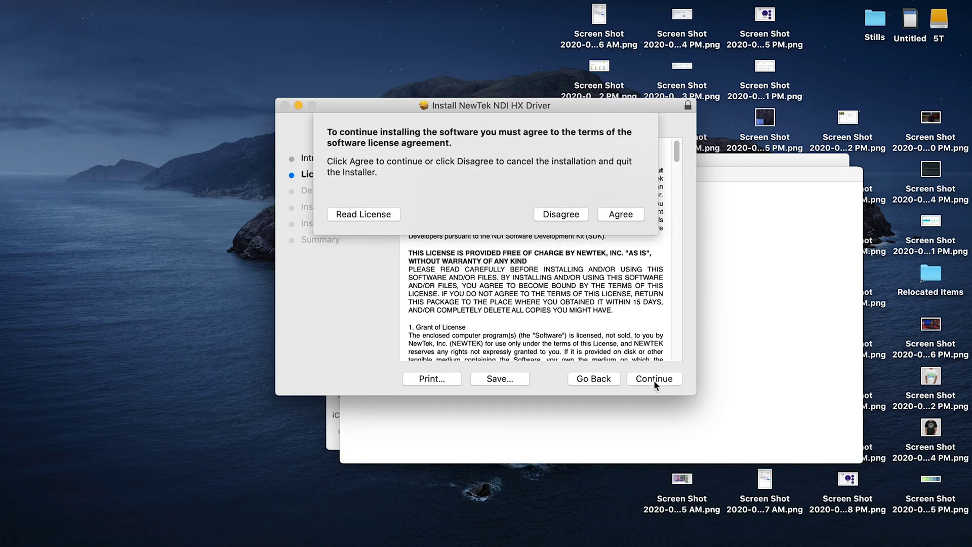
left_click(612, 216)
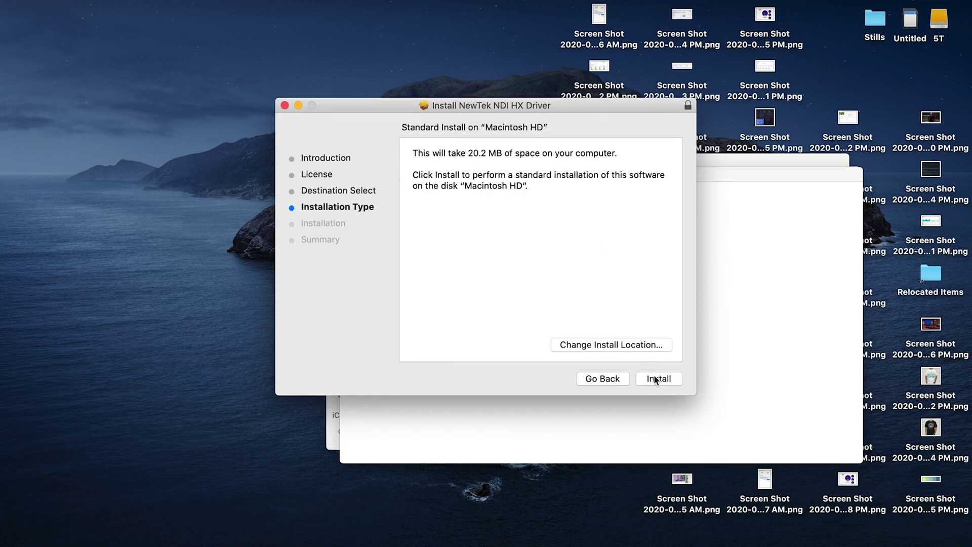
left_click(653, 377)
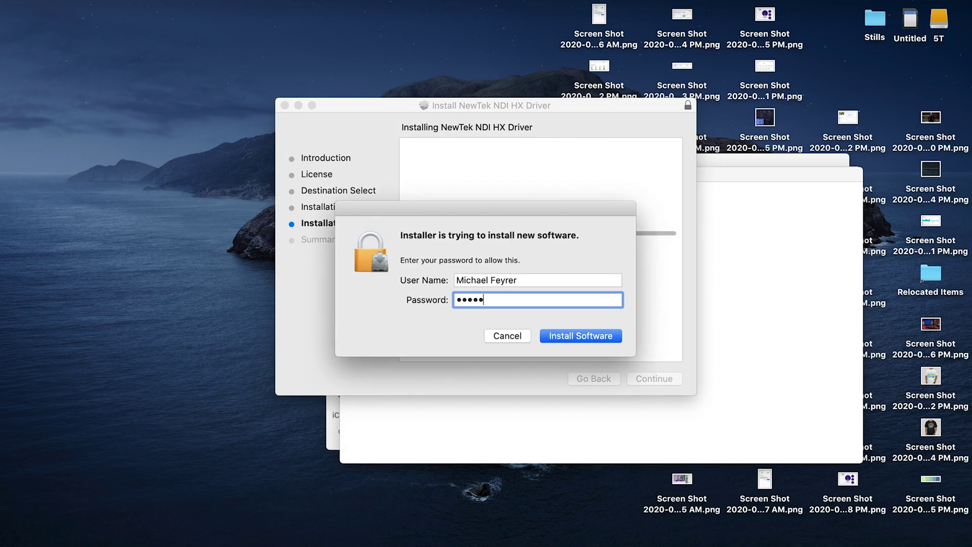
left_click(548, 335)
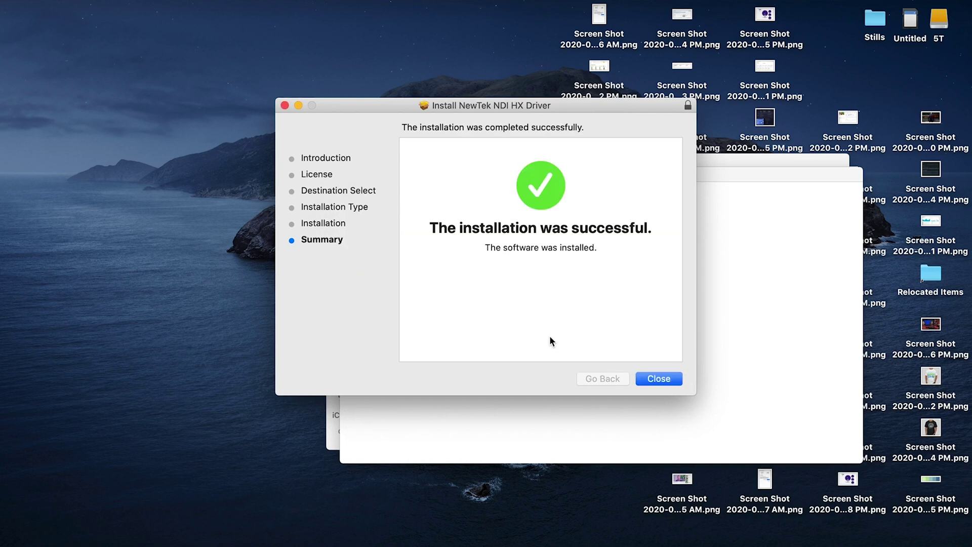
left_click(669, 377)
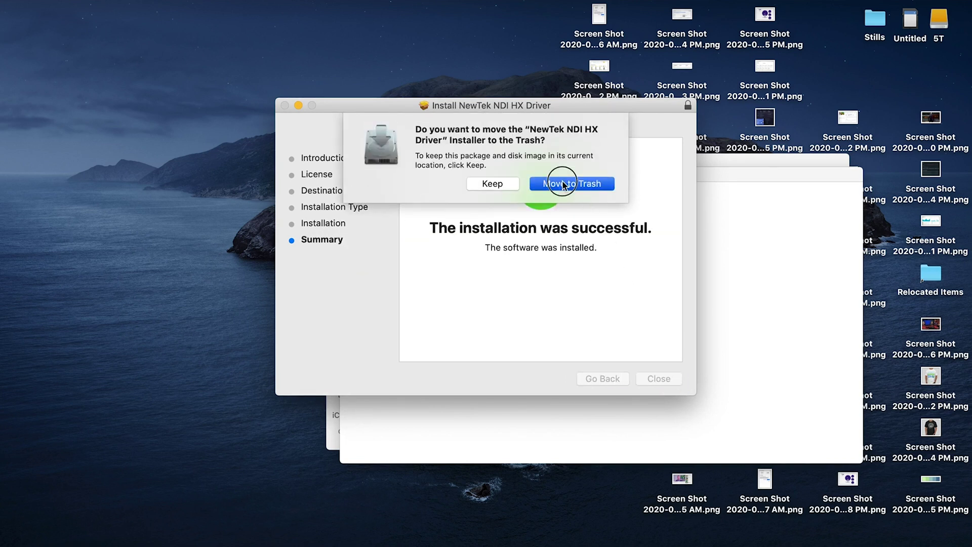
left_click(563, 183)
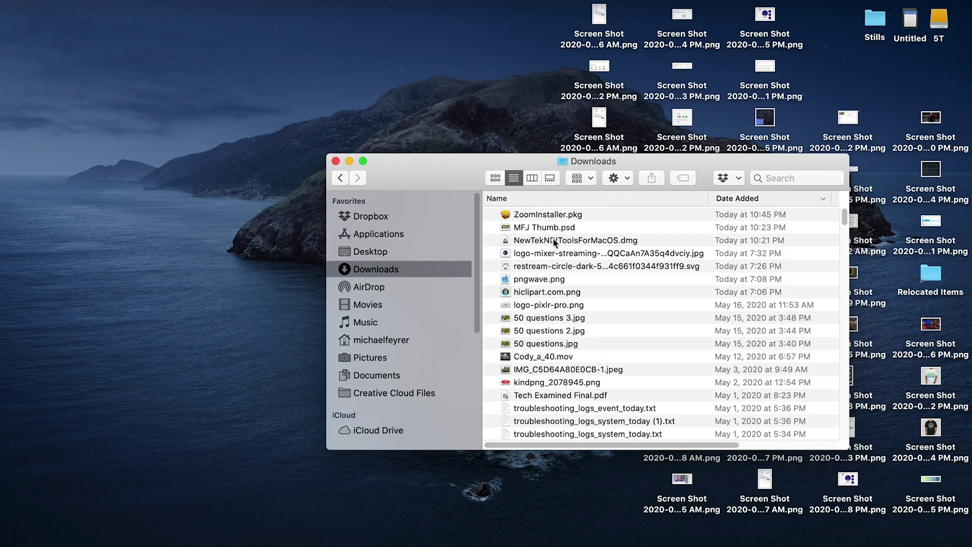
Install NewTekNDIVideoMonitor.pkg from NewTekNDIToolsForMacOS.dmg with the admin password, then trash it
double_click(553, 240)
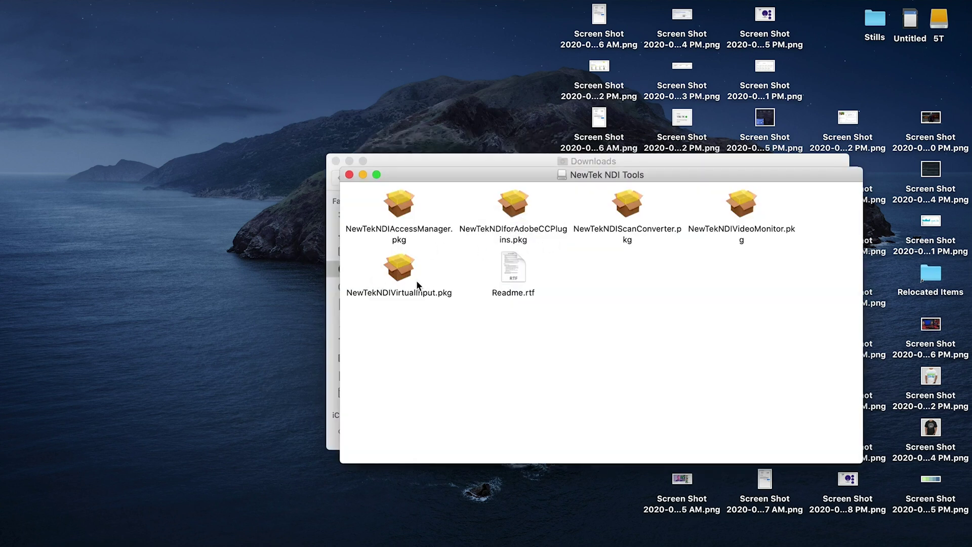
double_click(747, 209)
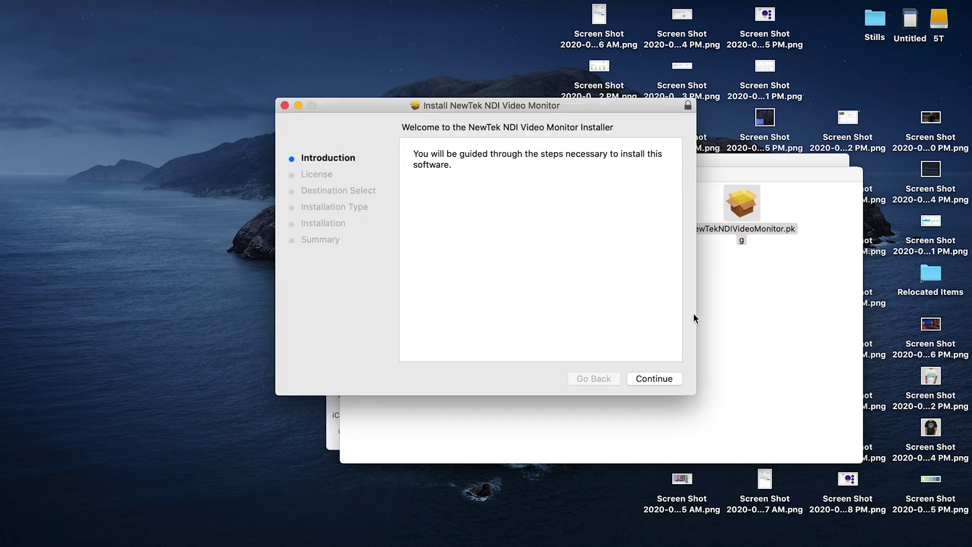
left_click(656, 385)
left_click(656, 381)
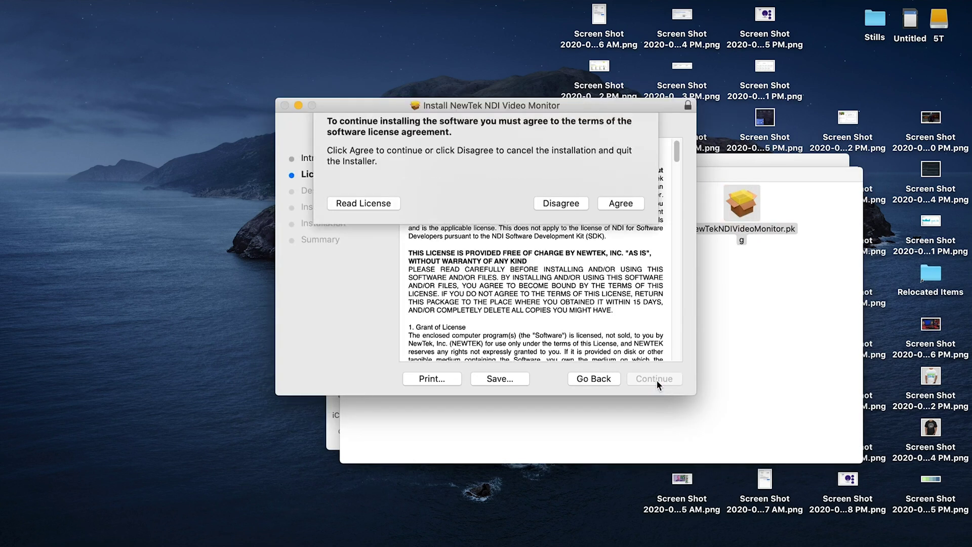
left_click(626, 214)
left_click(654, 379)
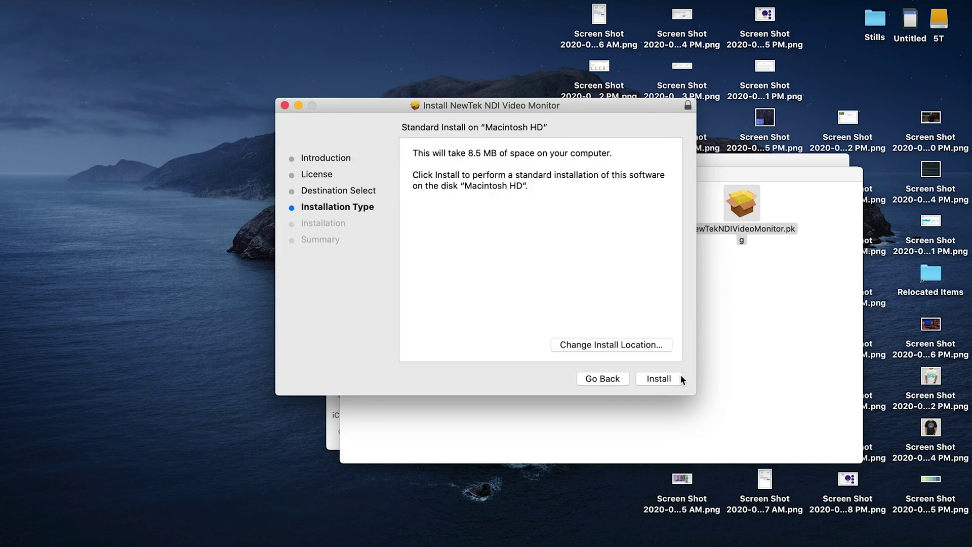
left_click(662, 378)
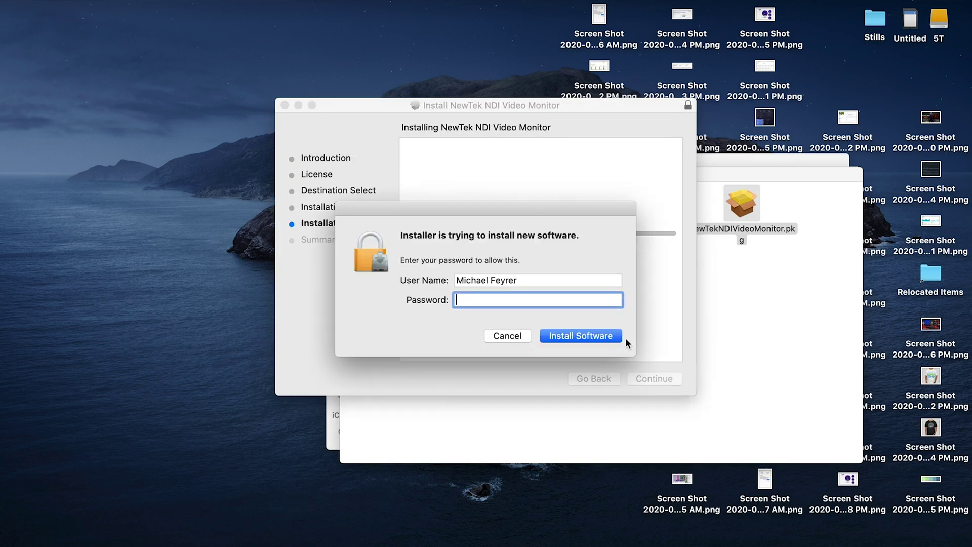
type("••••••••••")
key("Return")
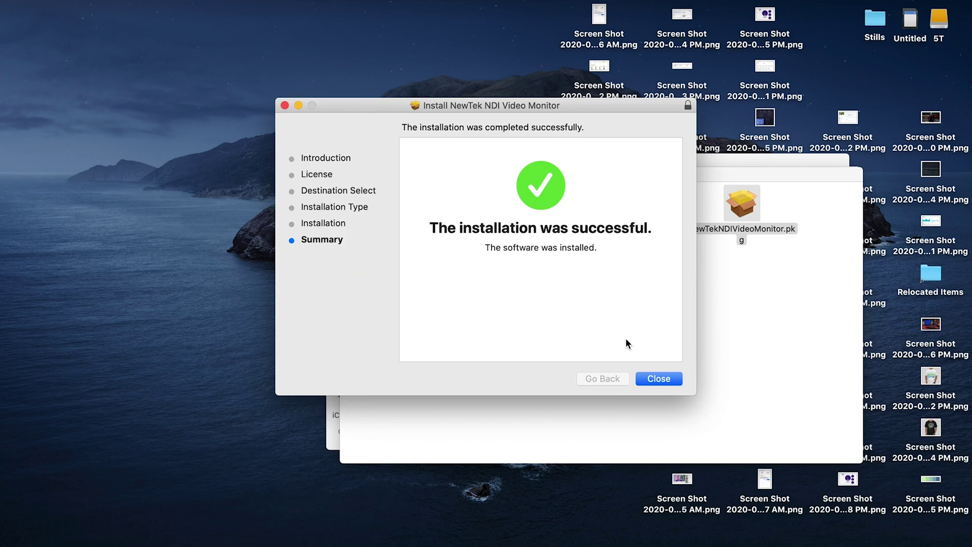
left_click(655, 378)
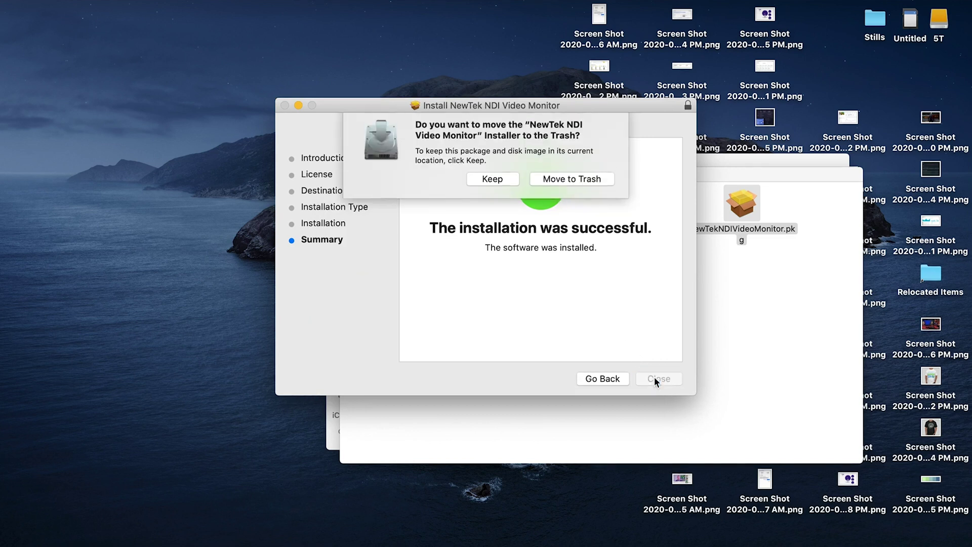
left_click(584, 185)
Reopen the NDI Tools volume, move its window up-left, and close the Trash window
double_click(580, 183)
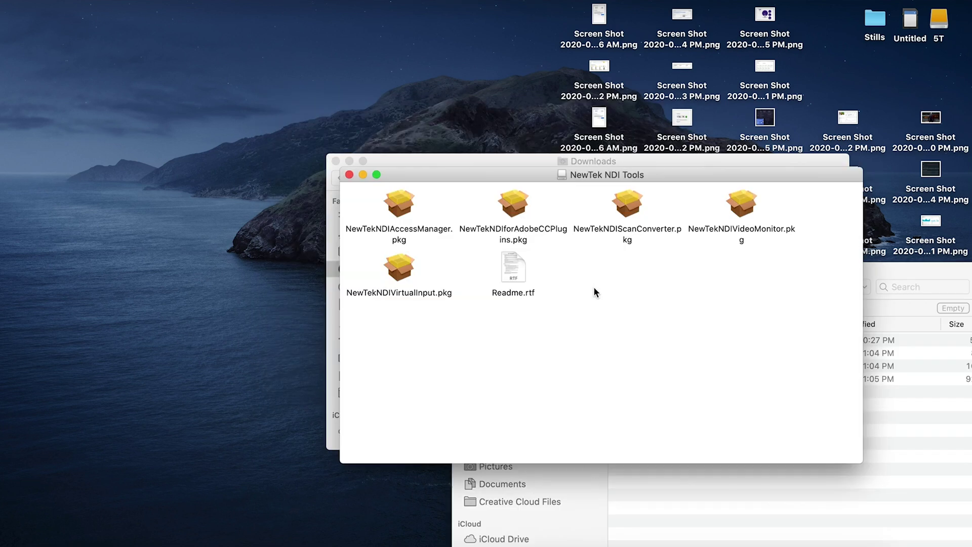
left_click_drag(481, 178, 386, 158)
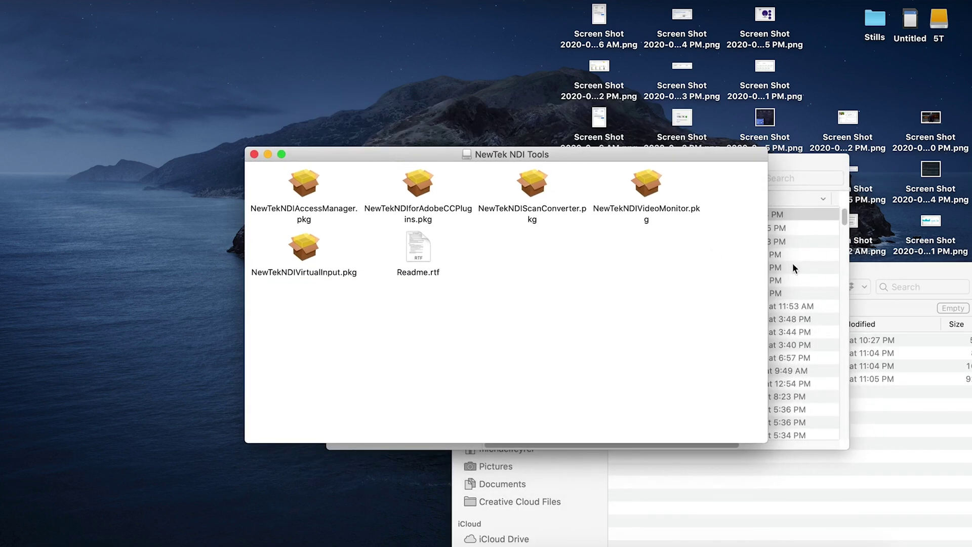
left_click(540, 281)
key("super+w")
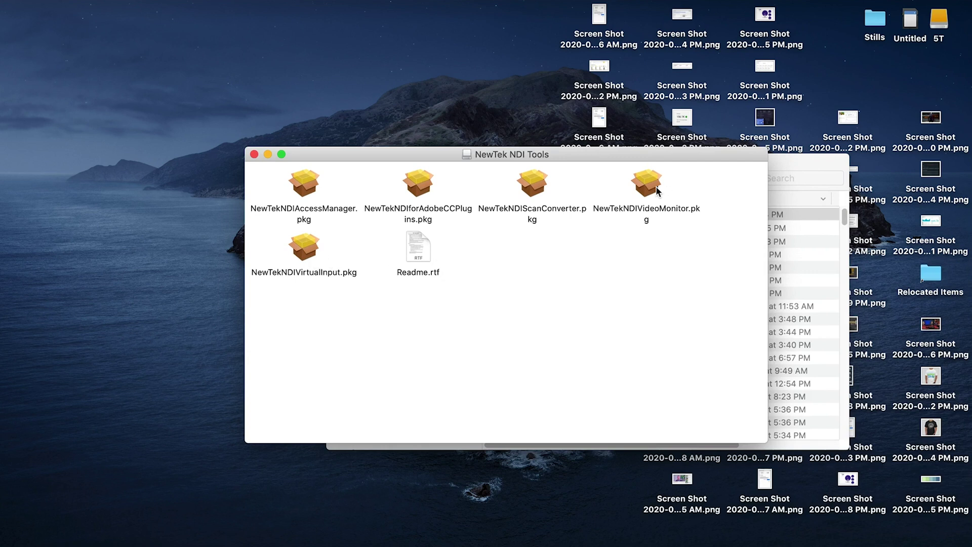
Install NewTekNDIVirtualInput.pkg, agreeing to the required restart and entering the admin password
double_click(307, 253)
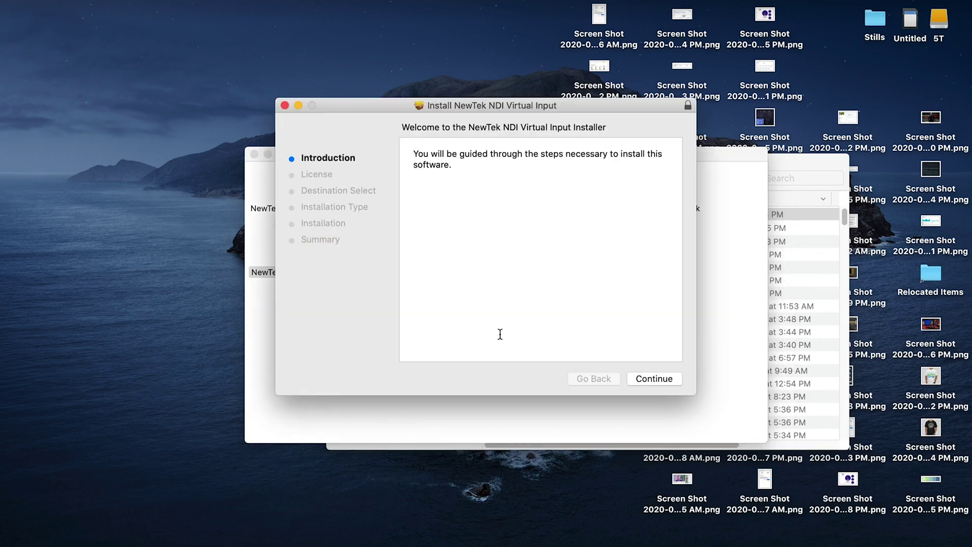
left_click(654, 379)
left_click(647, 378)
left_click(622, 213)
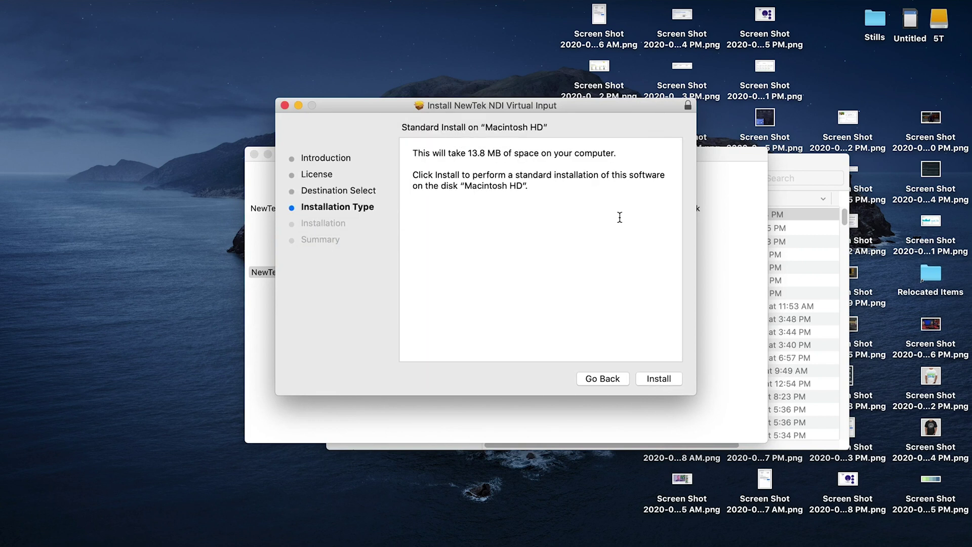
left_click(667, 379)
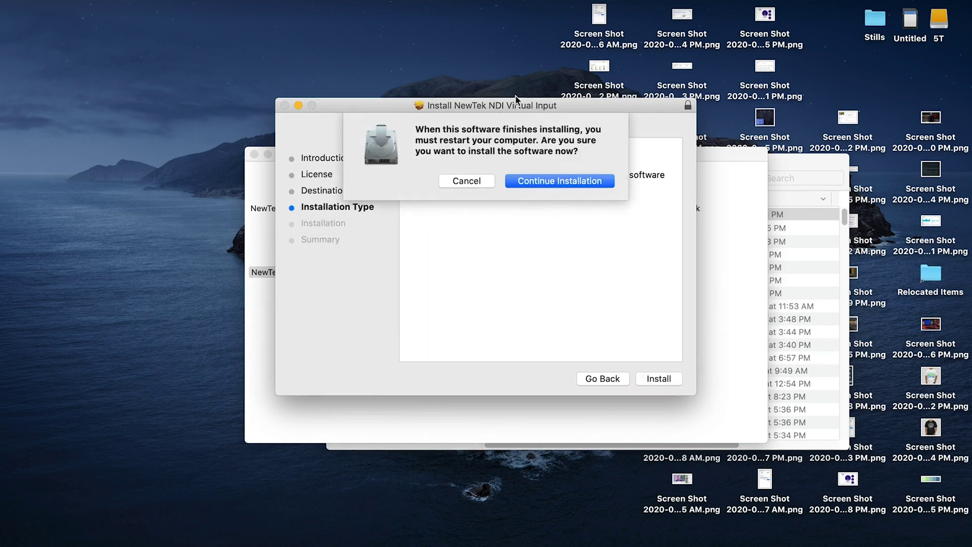
left_click(553, 181)
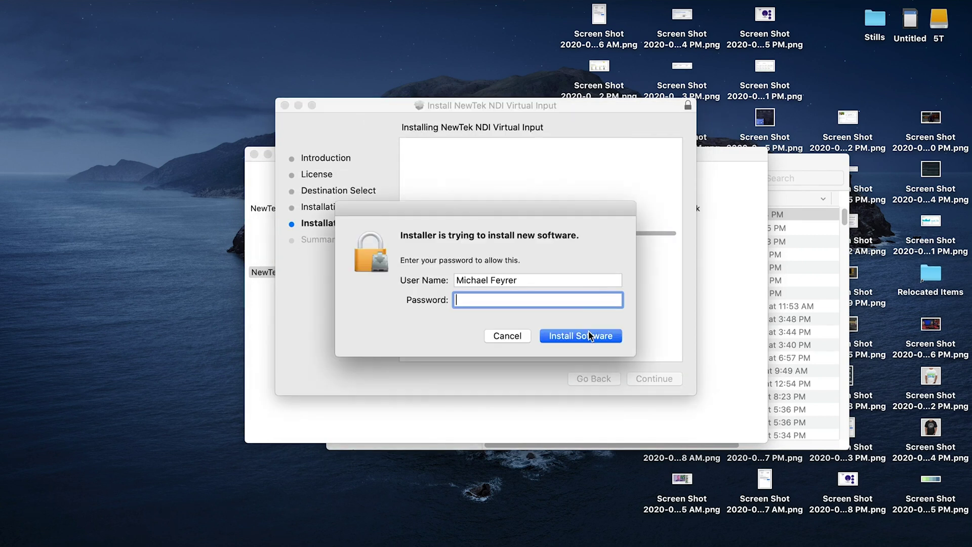
type("••••••••••")
left_click(588, 336)
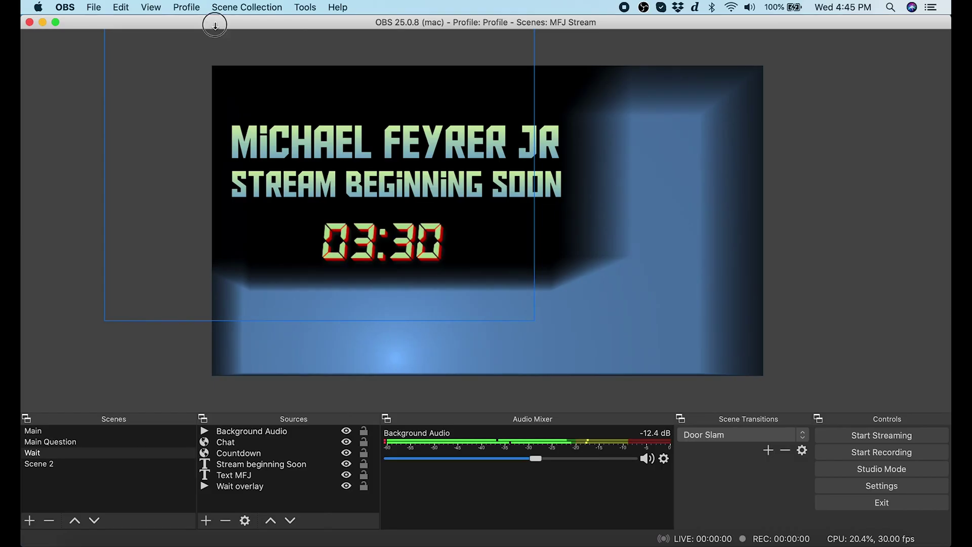
left_click(305, 7)
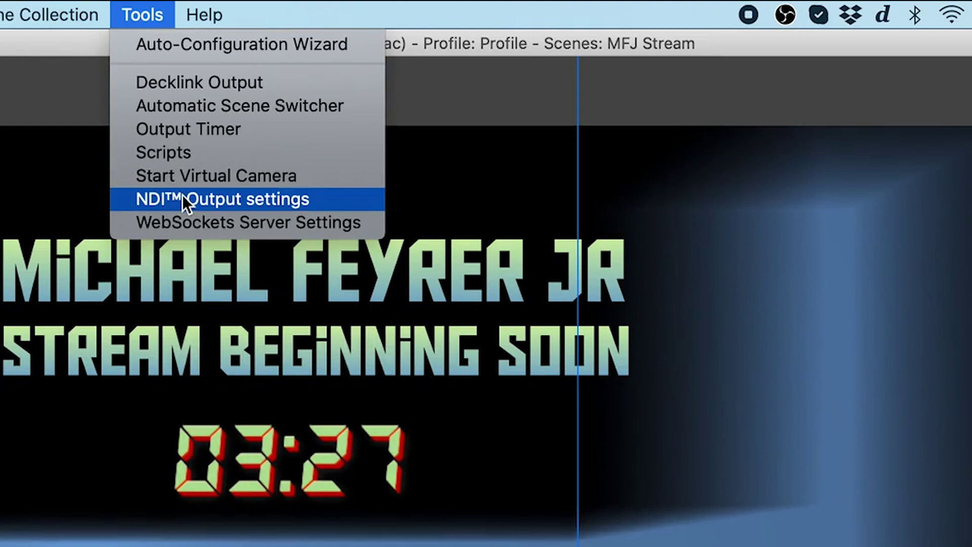
Tick Main Output, named OBS, in the NDI™ Output settings and apply with OK
left_click(183, 200)
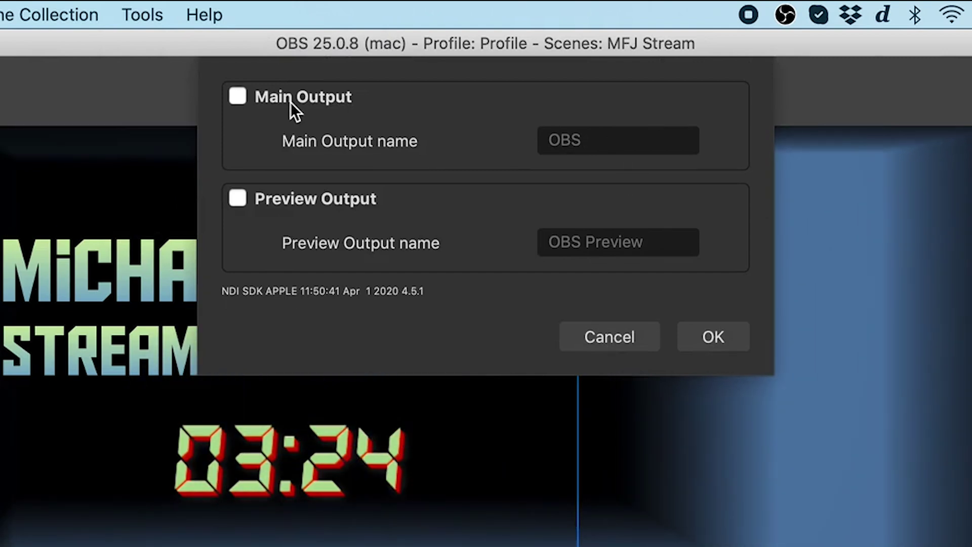
left_click(243, 97)
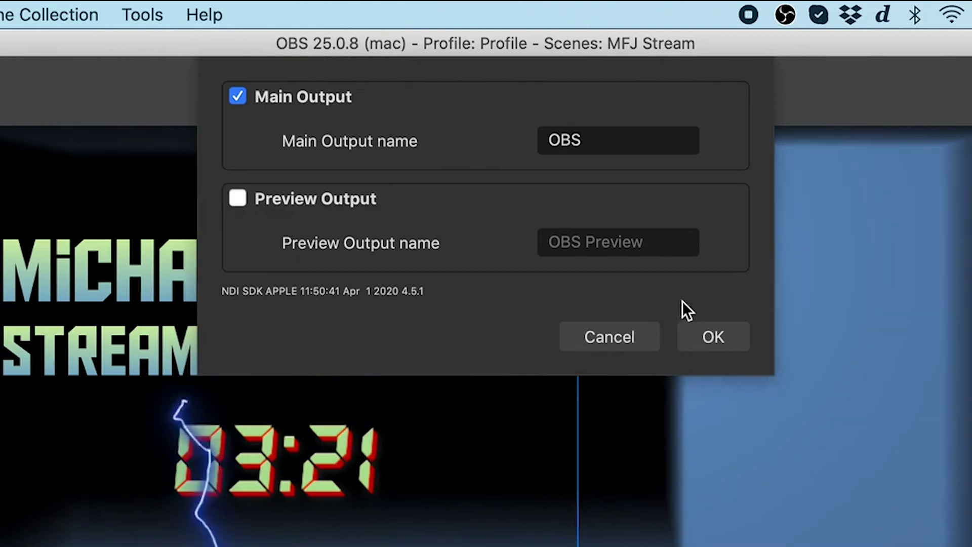
left_click(711, 338)
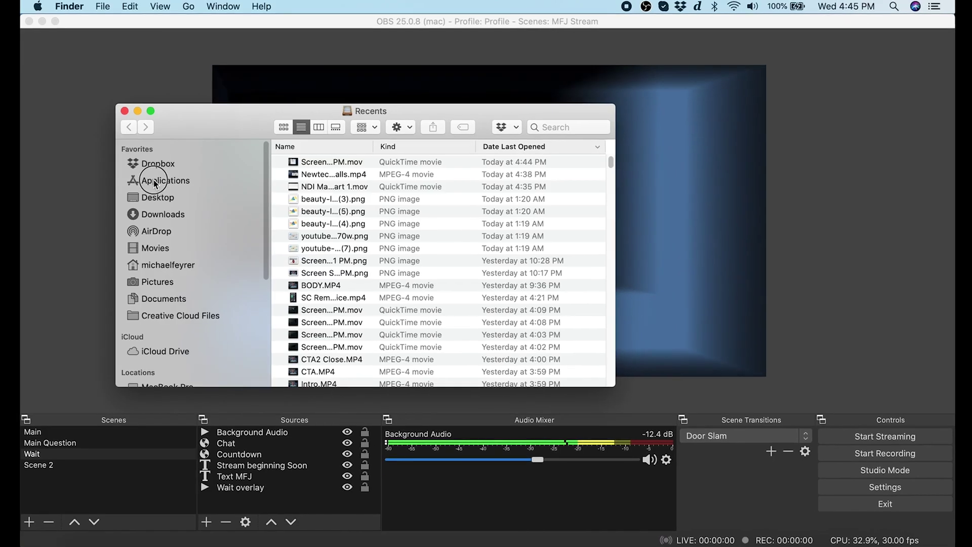
left_click(154, 183)
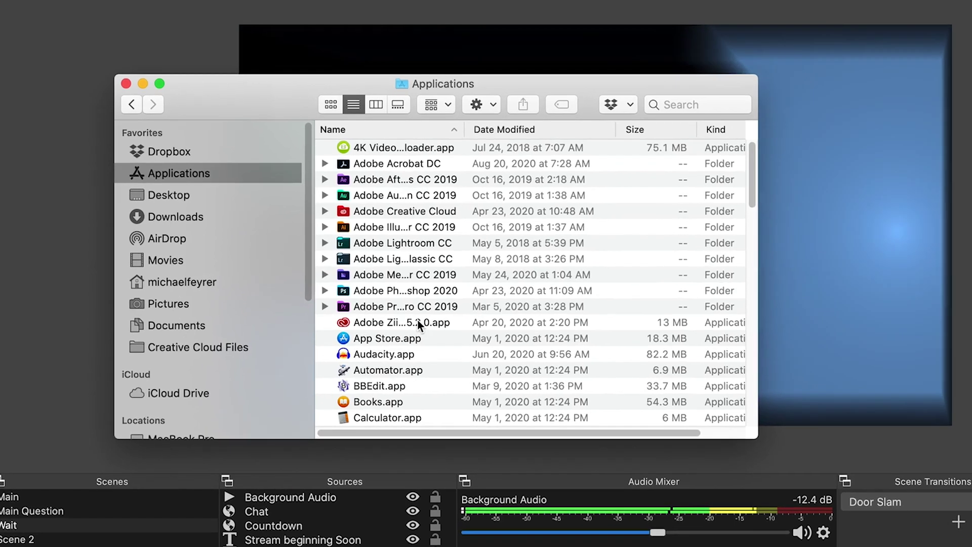
Launch NDI Virtual Input from the Applications folder
scroll(408, 306, "down", 10)
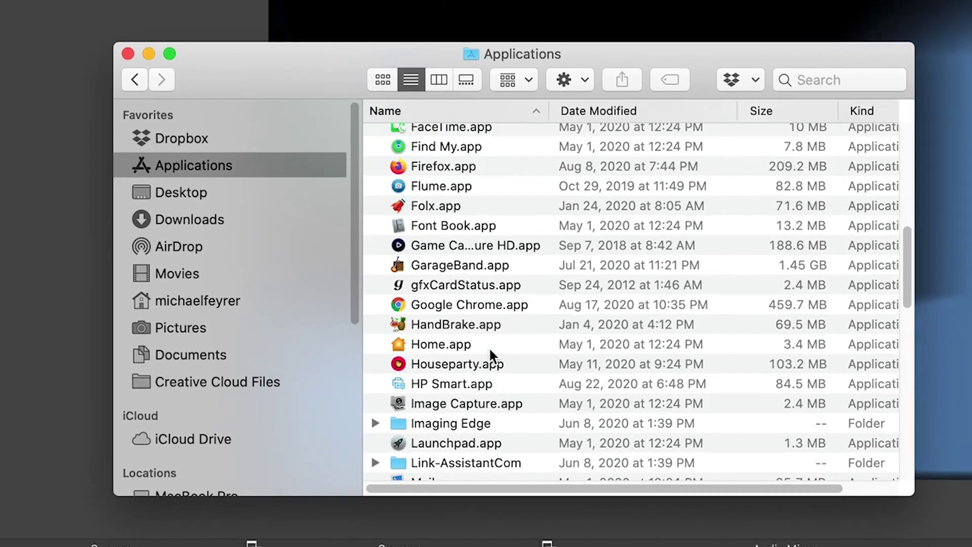
scroll(488, 346, "down", 5)
scroll(490, 356, "down", 4)
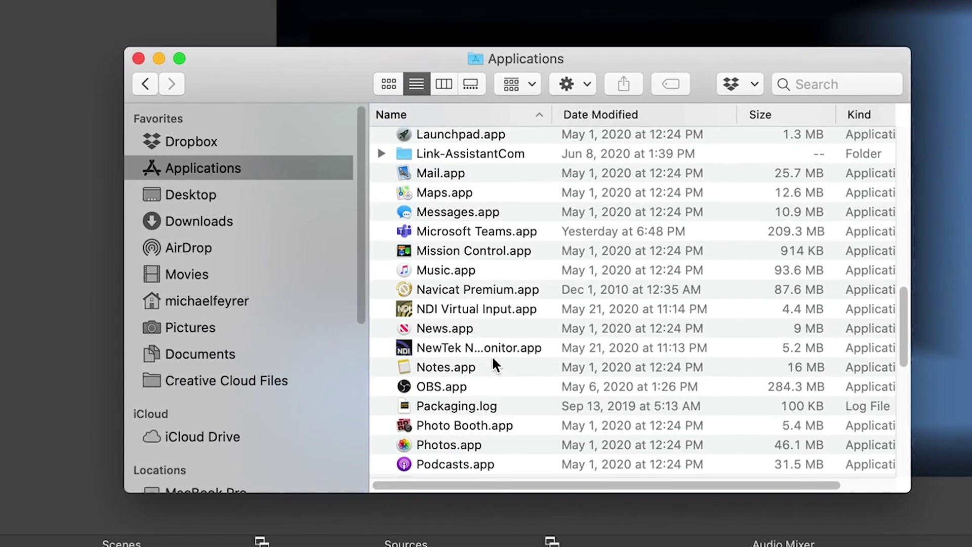
left_click(453, 312)
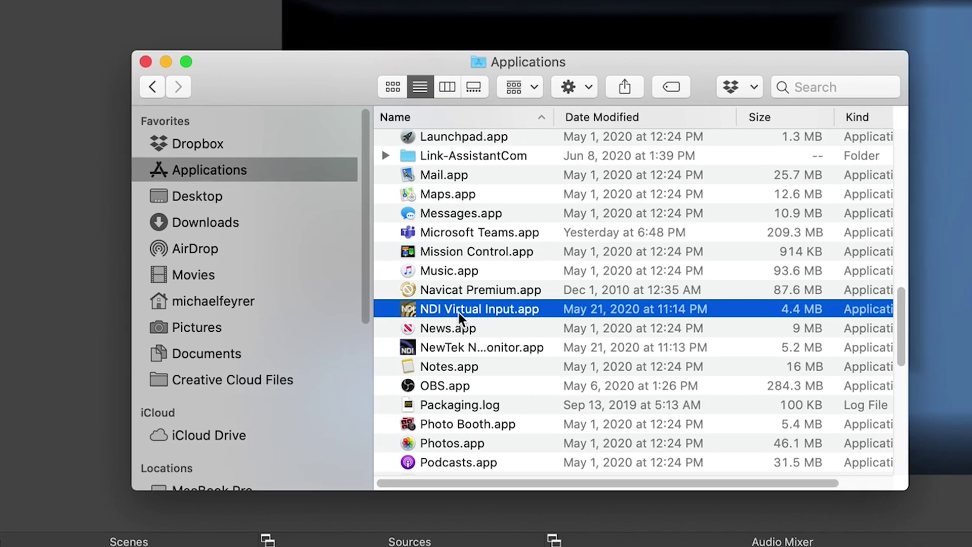
double_click(458, 311)
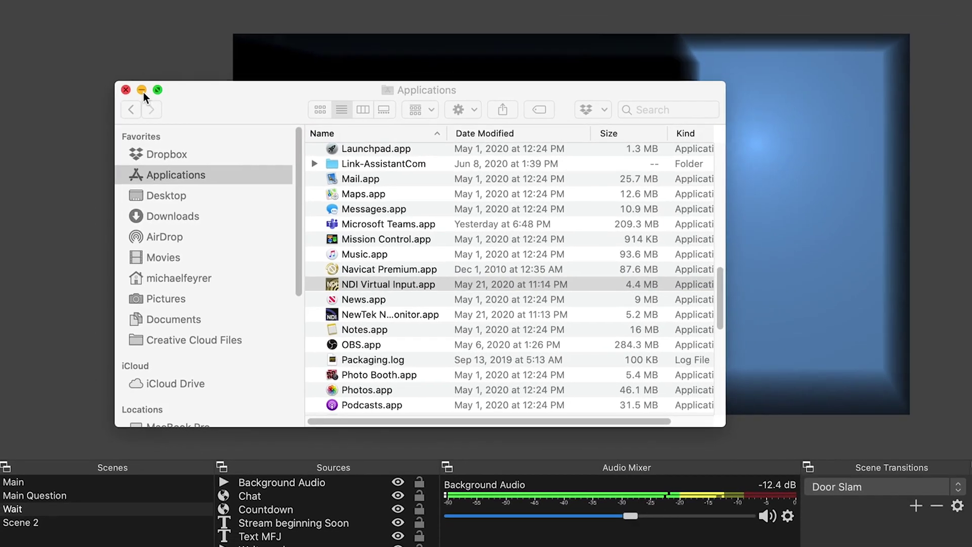
Choose MACBOOK-PRO.LOCAL (OBS) as the NDI Virtual Input source and confirm it under Sources
left_click(147, 60)
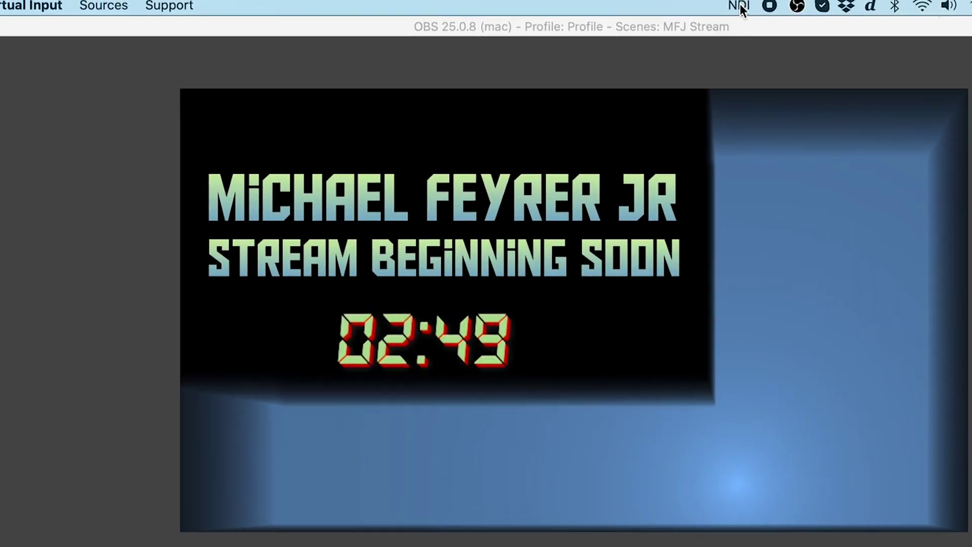
left_click(601, 7)
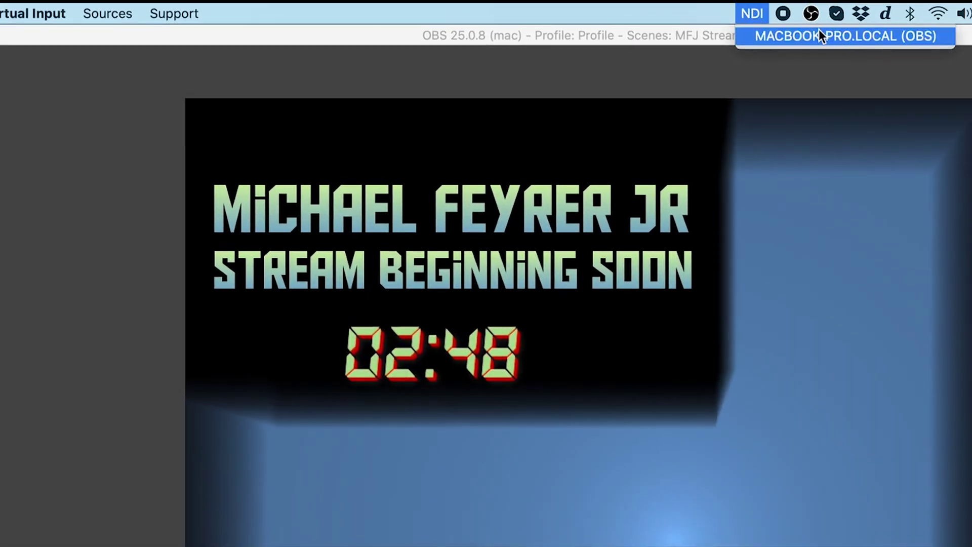
left_click(886, 36)
left_click(751, 13)
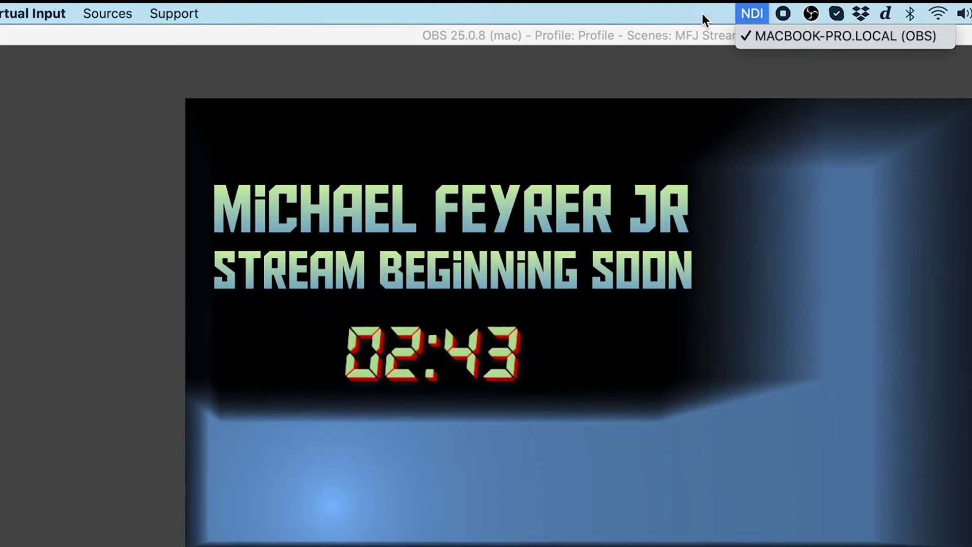
left_click(636, 11)
left_click(105, 13)
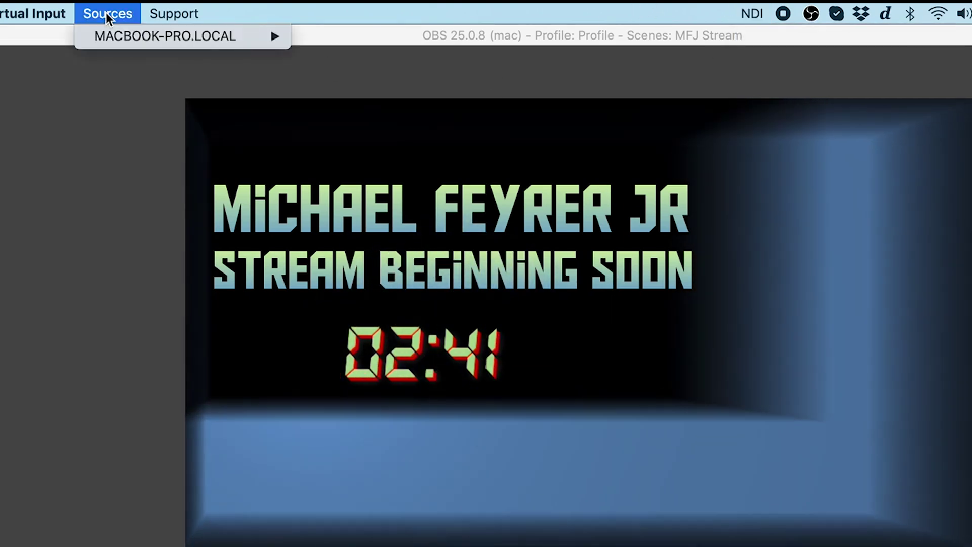
mouse_move(133, 33)
left_click(312, 41)
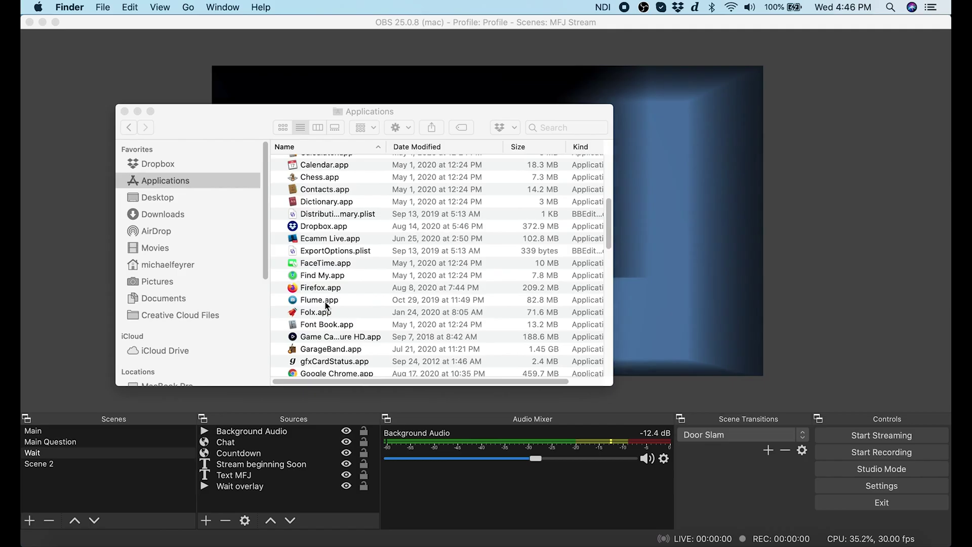
scroll(329, 319, "down", 5)
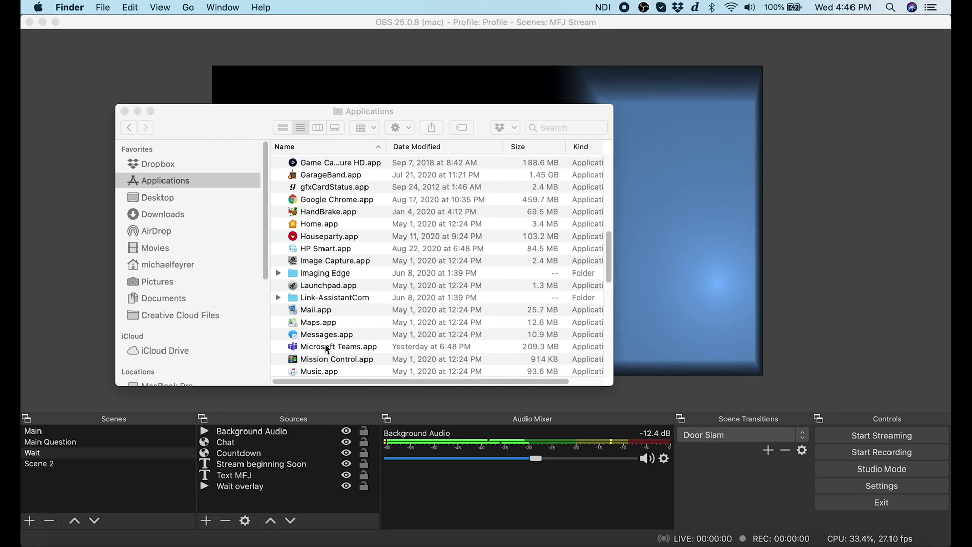
Launch Microsoft Teams and start an instant Meet now meeting
left_click(338, 347)
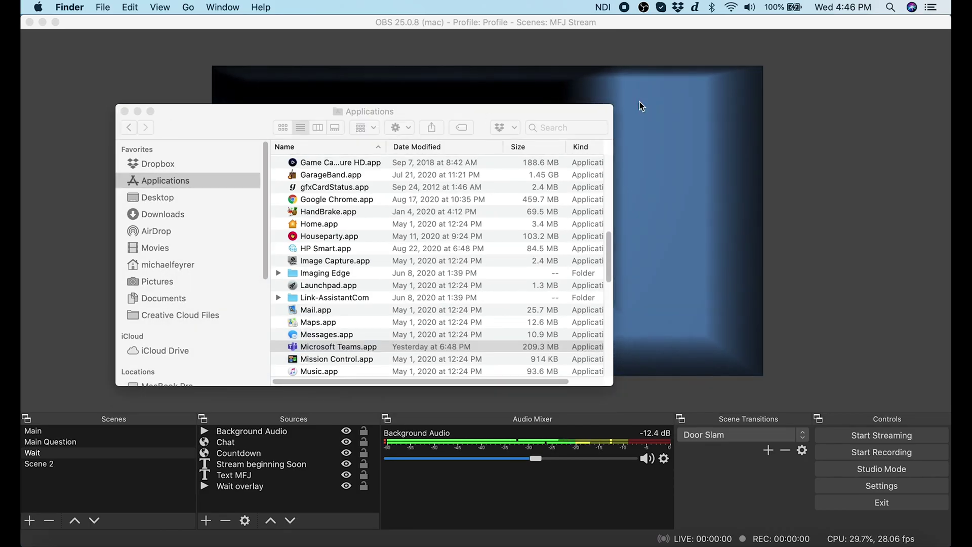
left_click(840, 162)
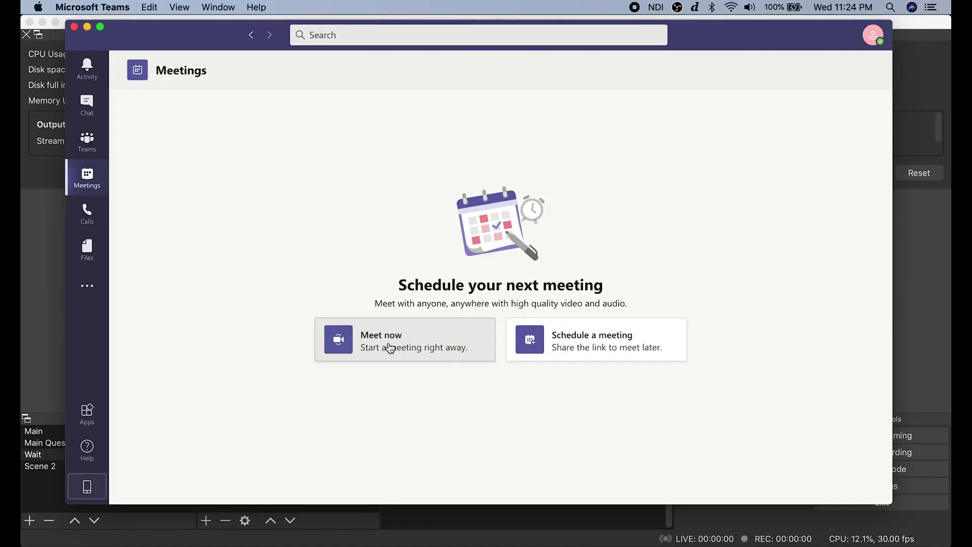
left_click(389, 347)
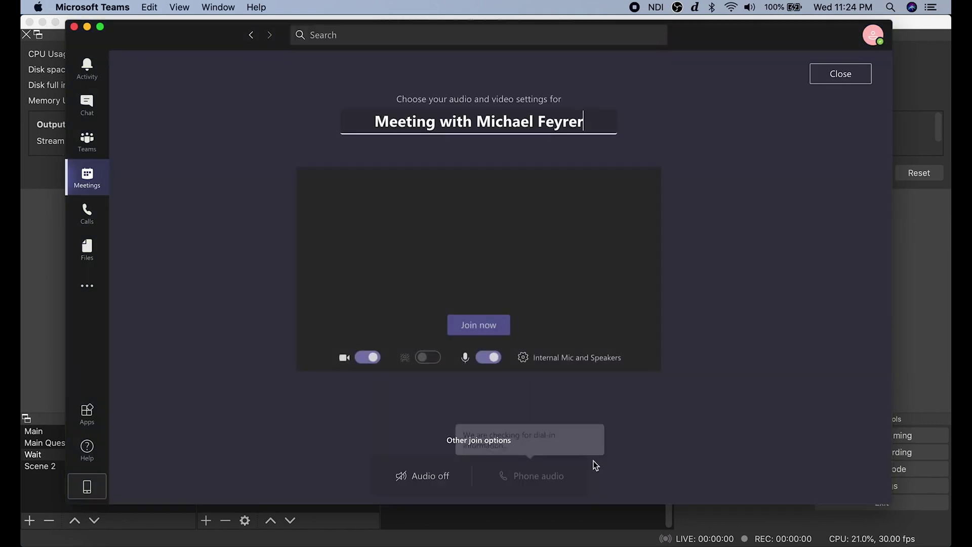
In device settings keep the built-in speaker, set Microphone to NDI Audio, and try Camera NDI Video
left_click(524, 358)
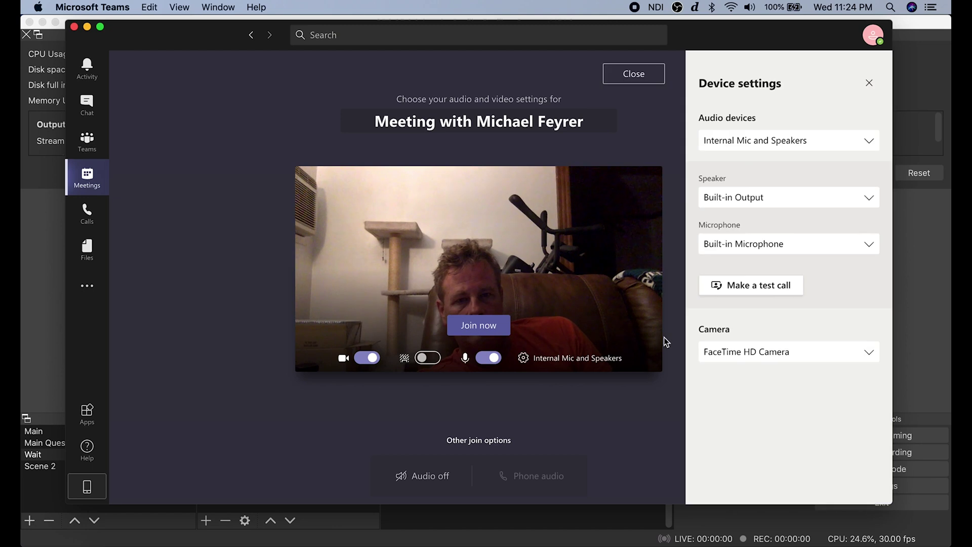
left_click(770, 199)
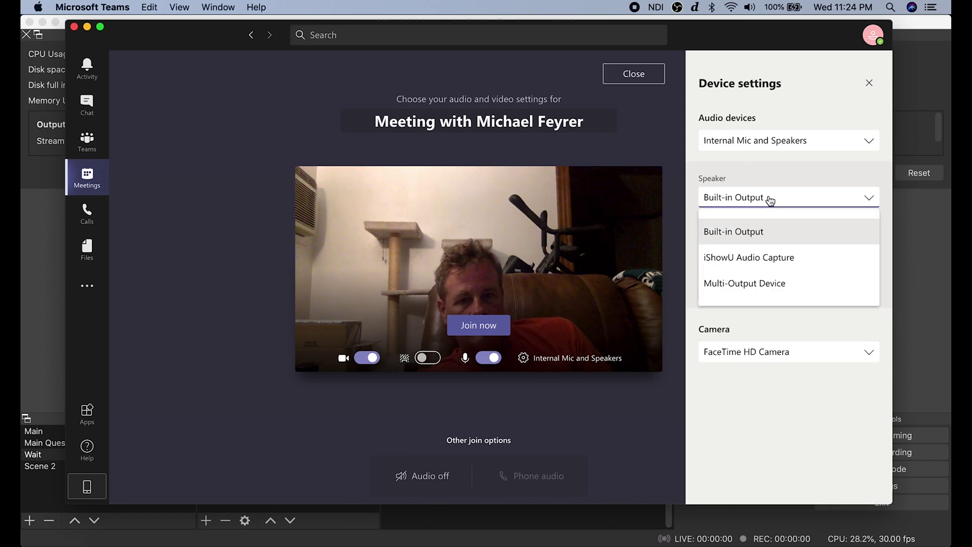
left_click(770, 173)
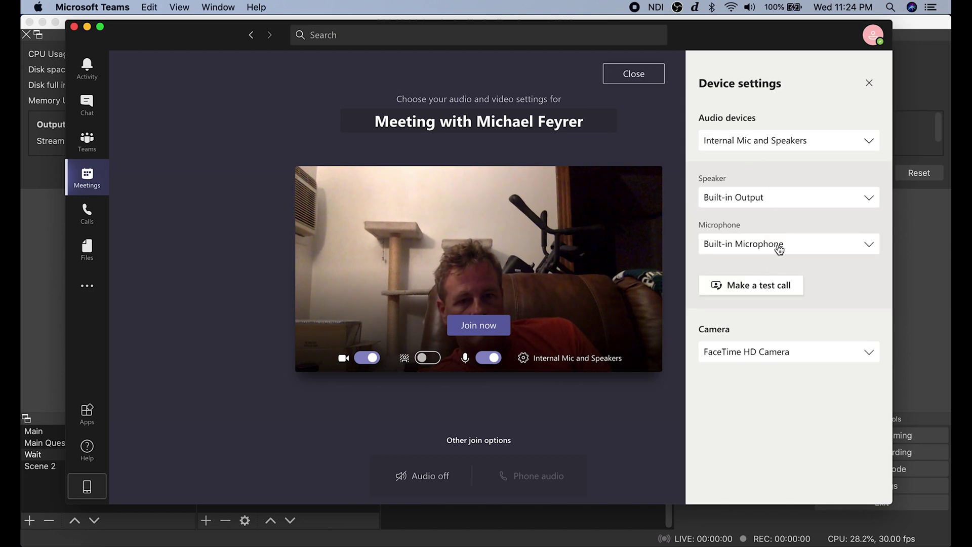
left_click(778, 247)
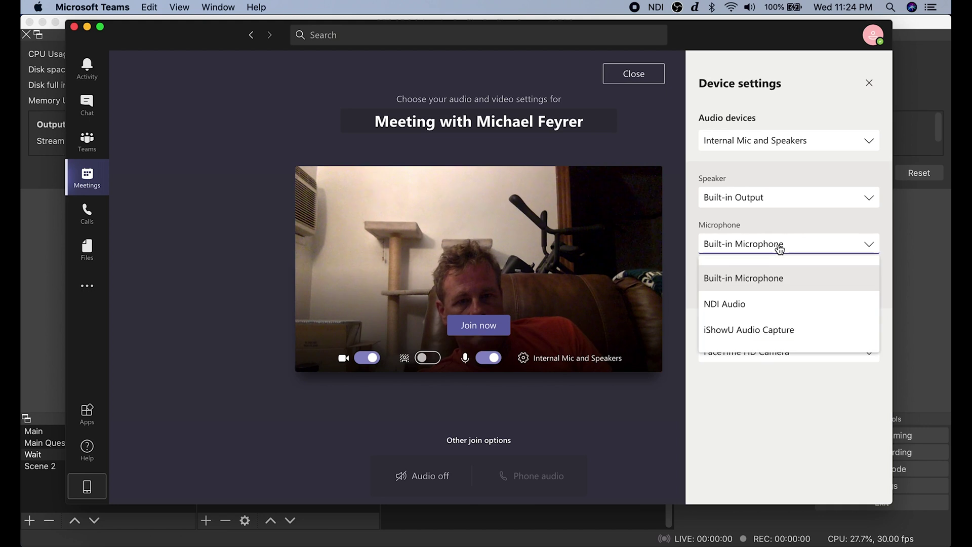
left_click(727, 303)
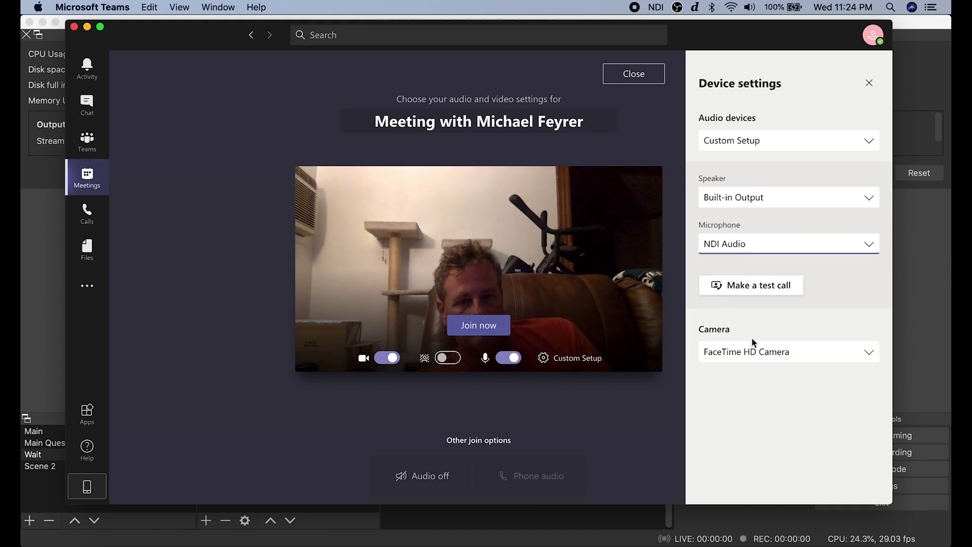
left_click(785, 357)
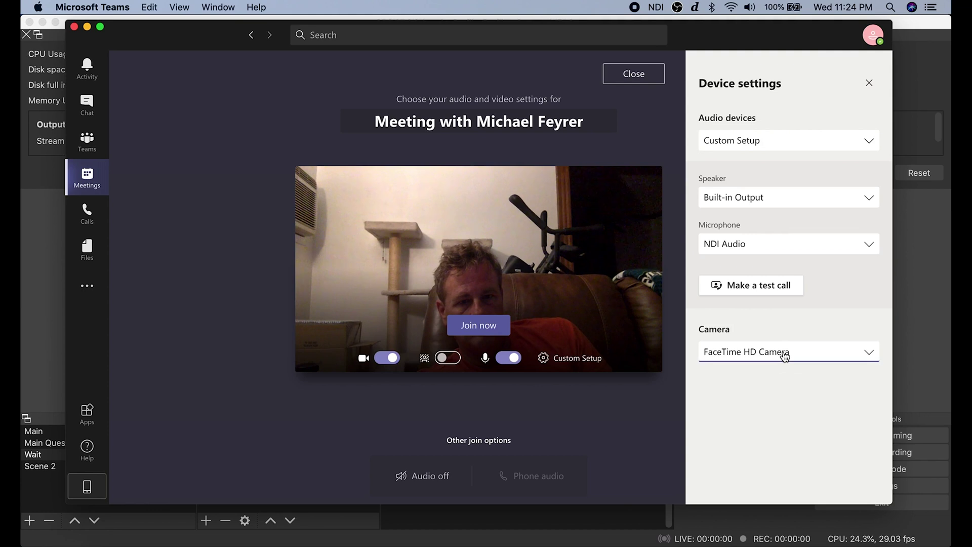
left_click(728, 386)
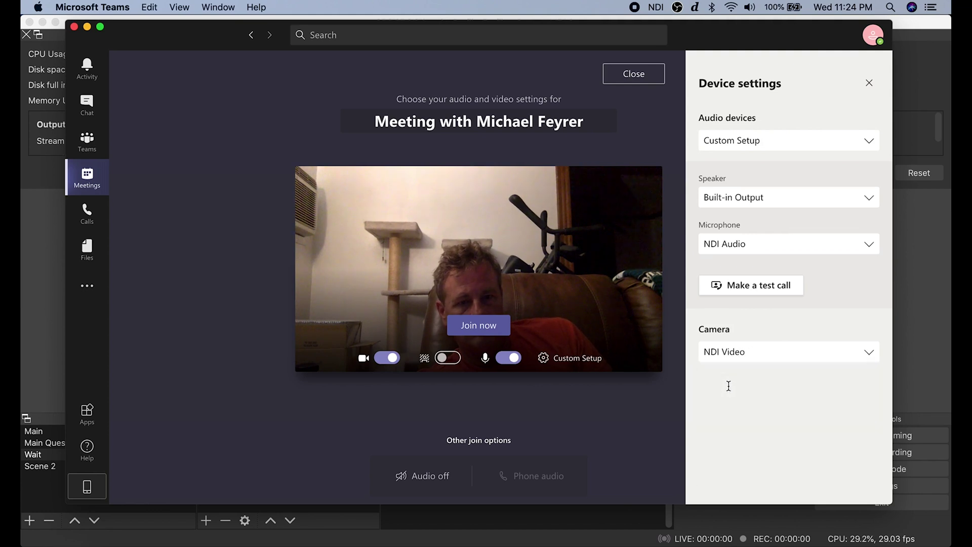
left_click(785, 356)
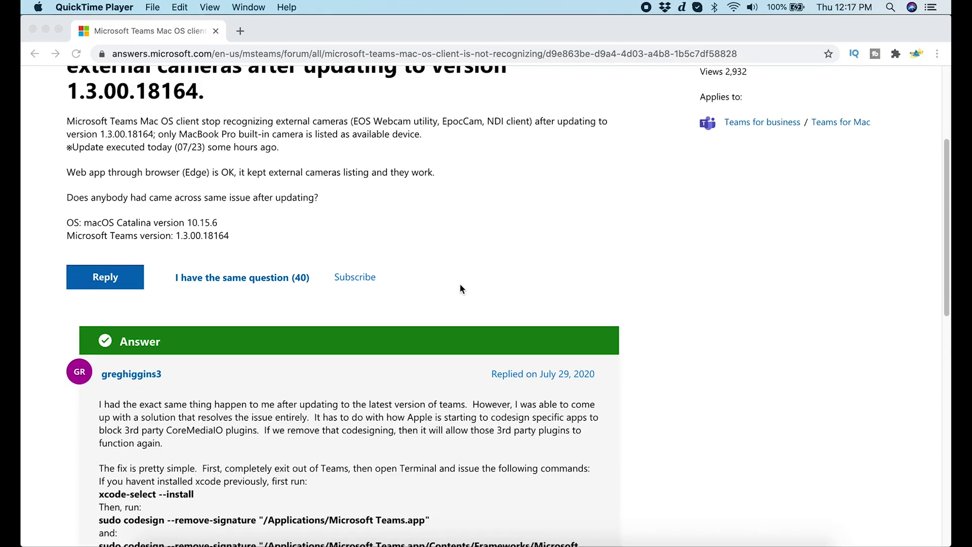
Scroll the Microsoft answers forum to the accepted Answer and select the xcode-select and sudo codesign commands
scroll(460, 287, "down", 5)
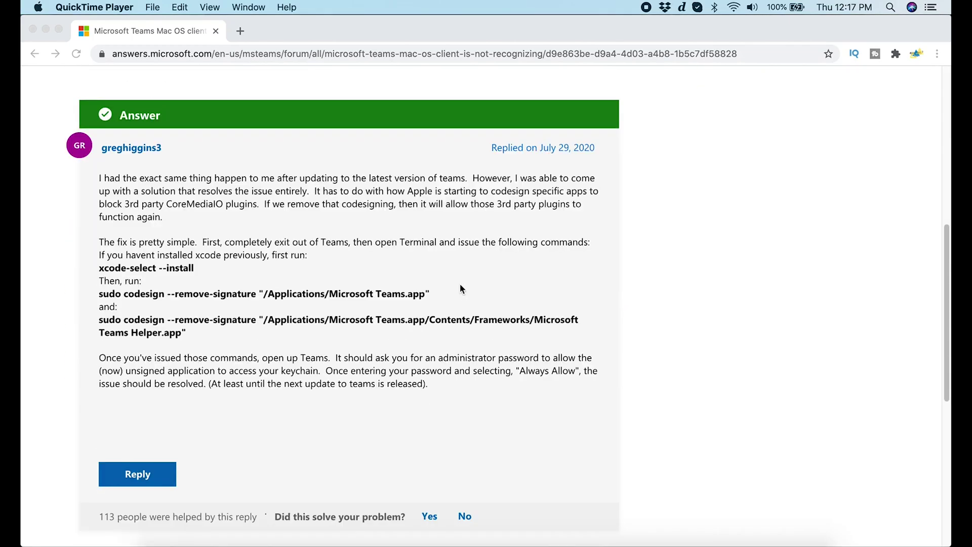
scroll(460, 285, "down", 2)
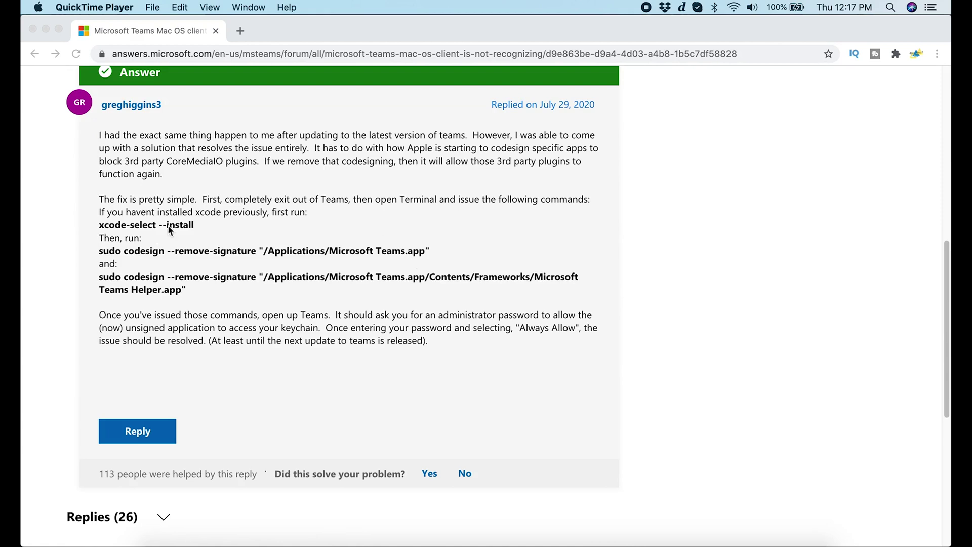
left_click(99, 225)
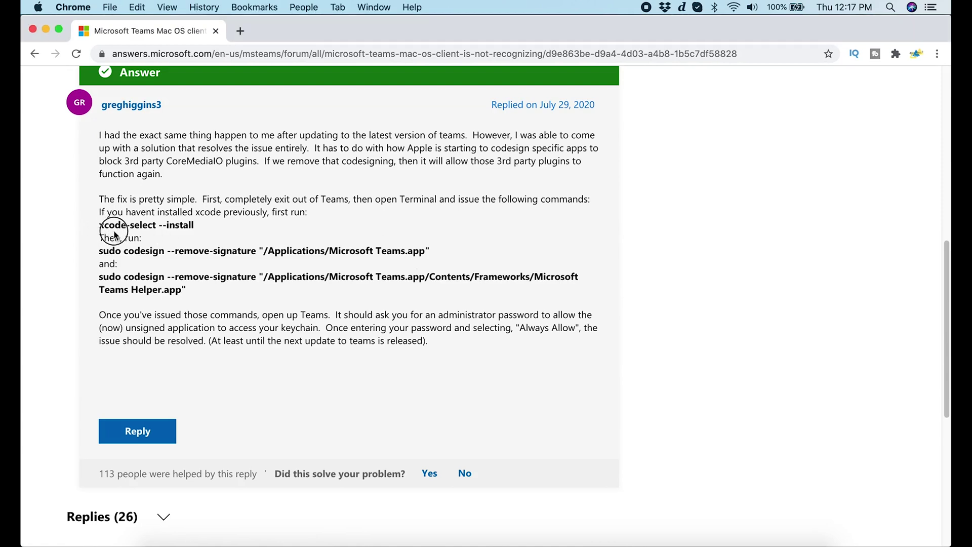
left_click_drag(97, 225, 303, 289)
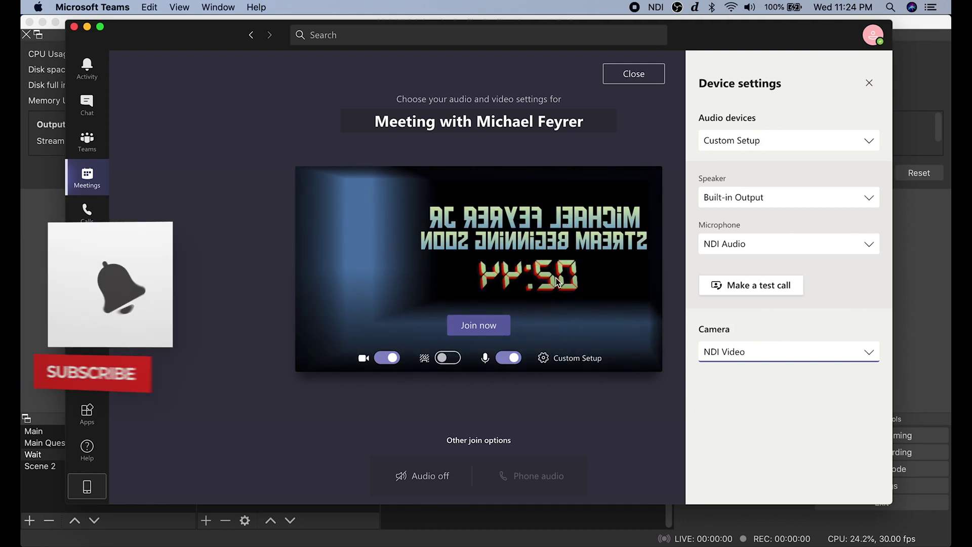
Join the Teams meeting with the OBS countdown as camera, dismiss the invite prompt, and return to OBS
left_click(478, 324)
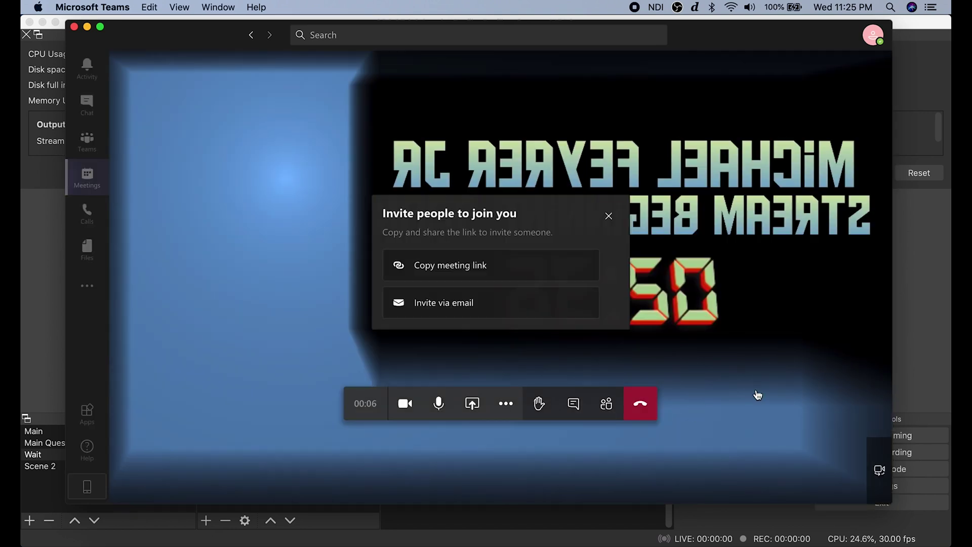
left_click(608, 217)
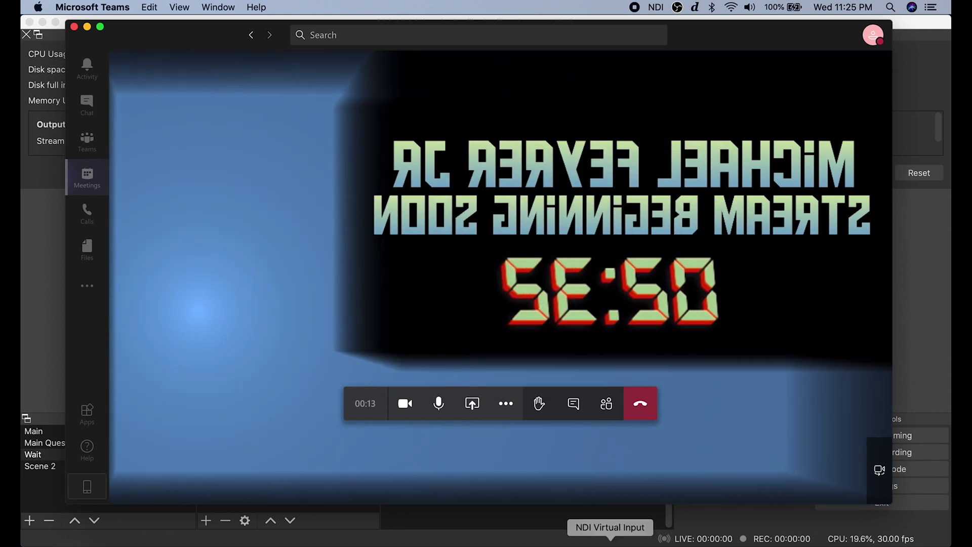
left_click(552, 541)
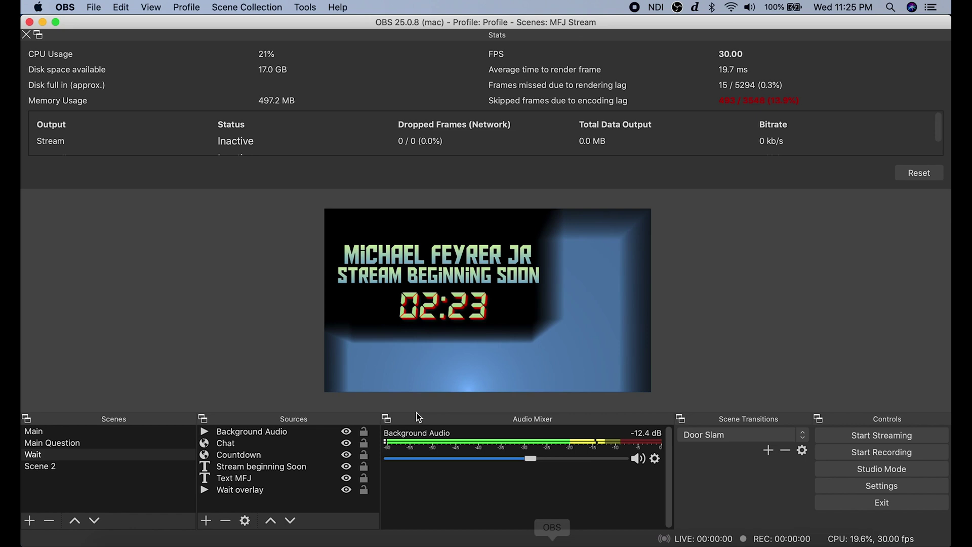
Switch OBS from the Wait countdown to Scene 2's webcam layout and check it in the Teams call
left_click(76, 453)
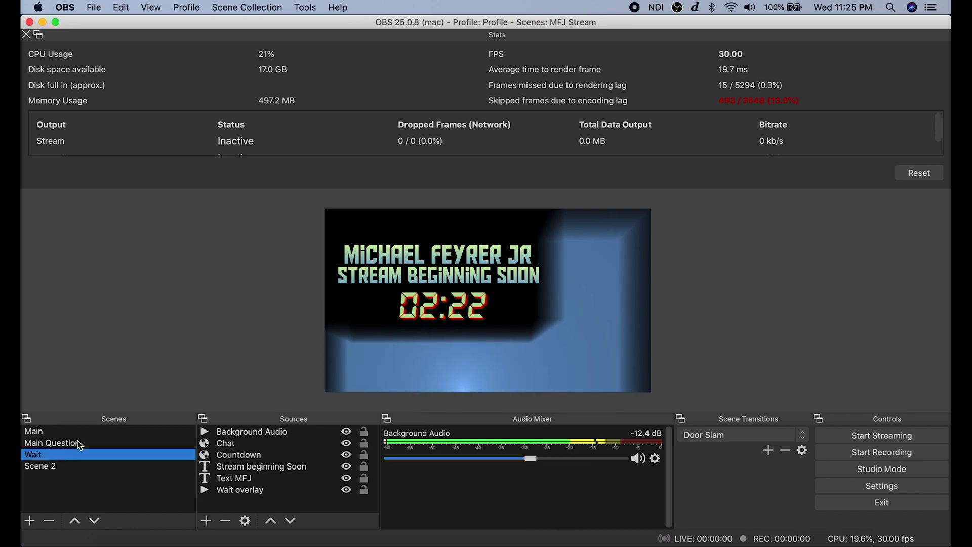
left_click(44, 466)
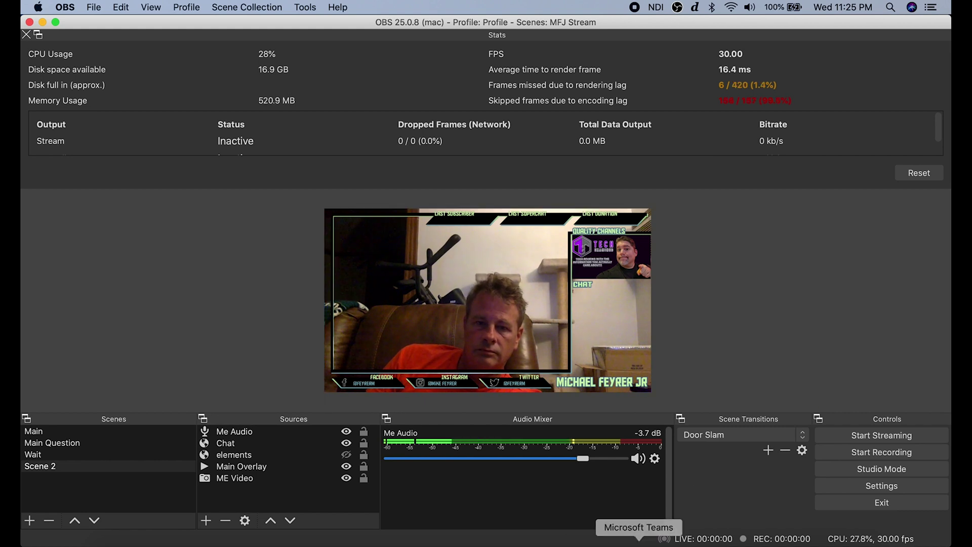
left_click(639, 542)
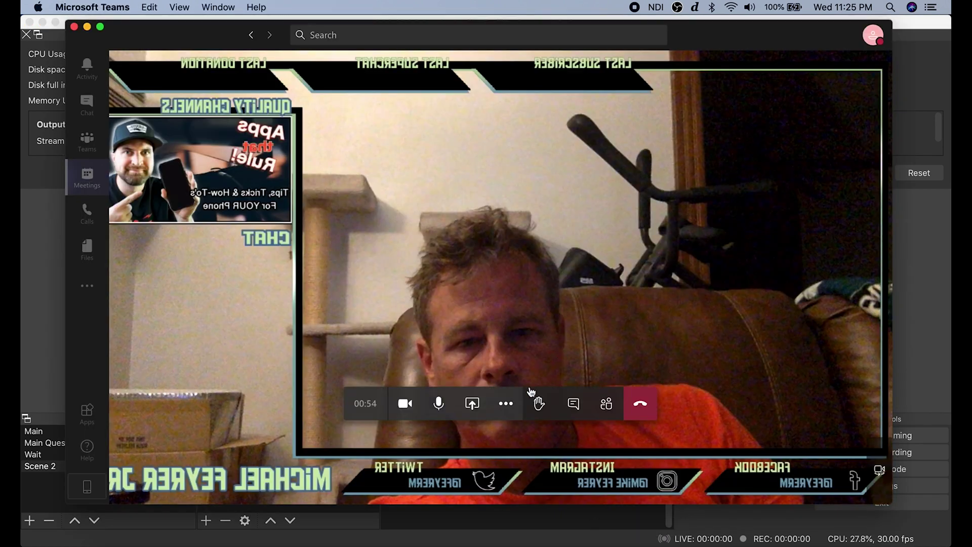